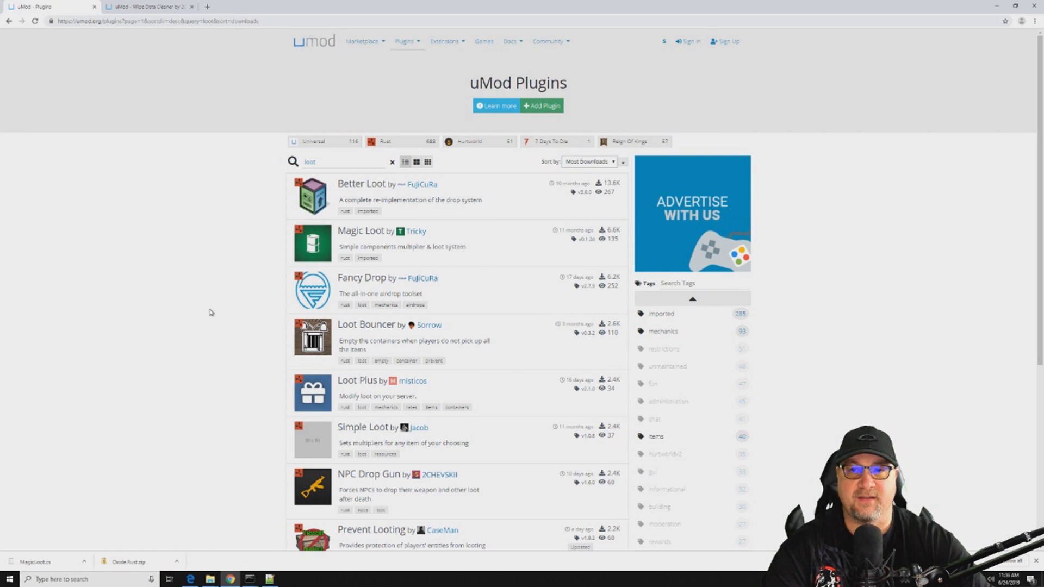
- Browse the first two pages of the loot plugin search results sorted by most downloads
{"action": "scroll", "coordinate": [217, 315], "scroll_direction": "down", "scroll_amount": 5}
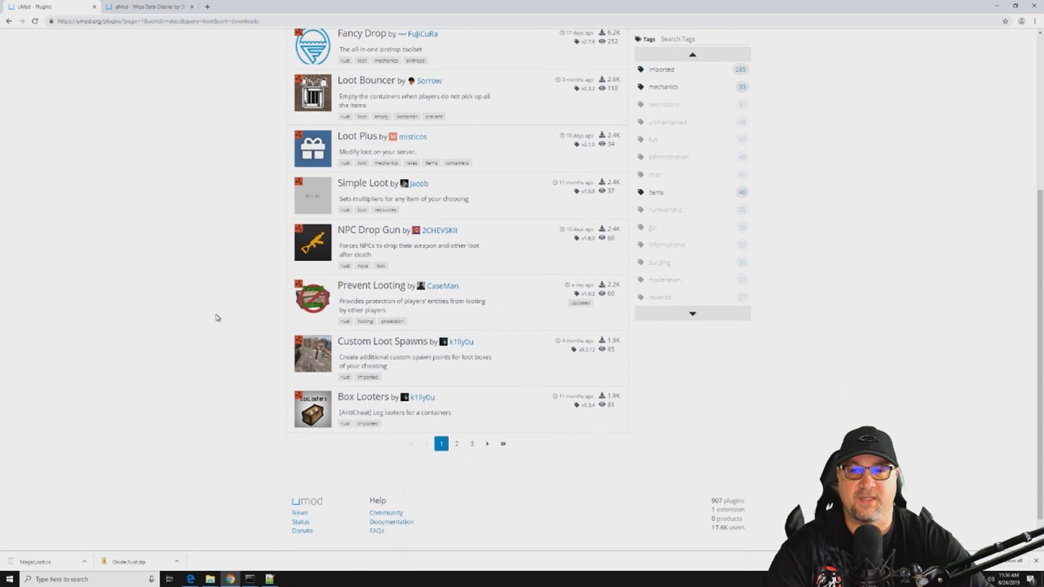
{"action": "left_click", "coordinate": [457, 443]}
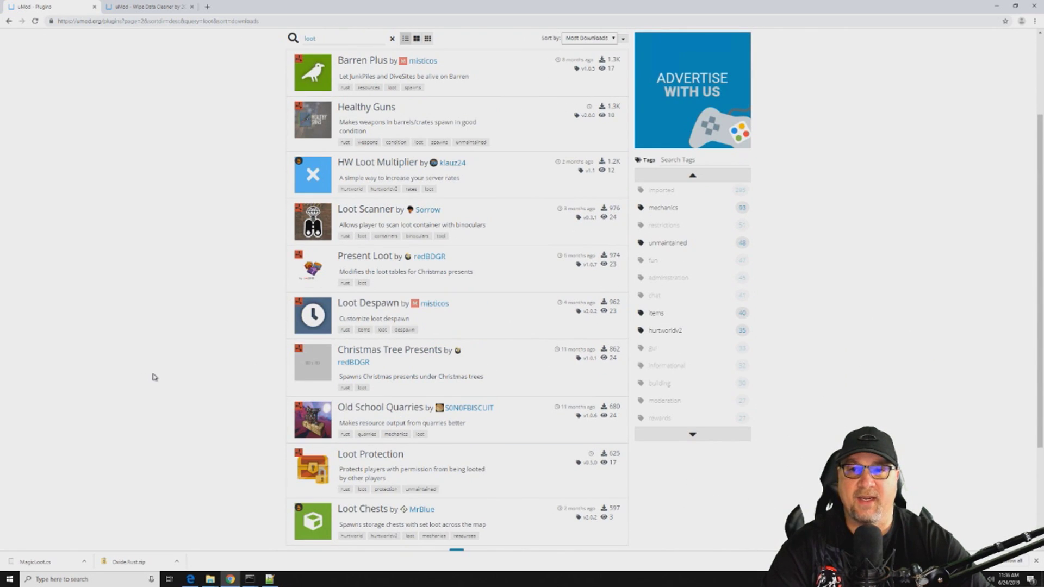
{"action": "scroll", "coordinate": [154, 377], "scroll_direction": "down", "scroll_amount": 1}
{"action": "scroll", "coordinate": [154, 377], "scroll_direction": "down", "scroll_amount": 1}
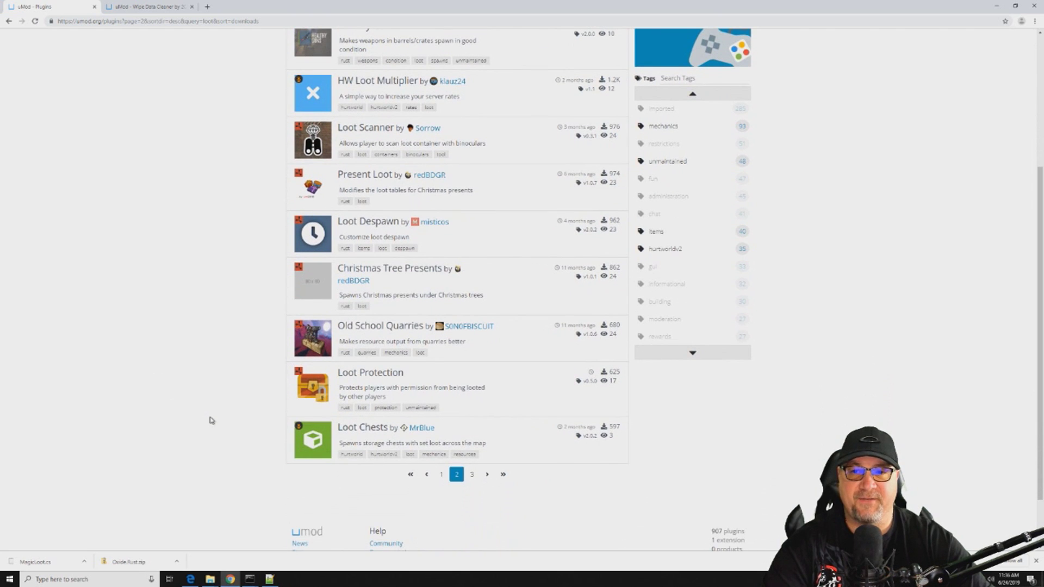
{"action": "scroll", "coordinate": [211, 419], "scroll_direction": "up", "scroll_amount": 1}
{"action": "scroll", "coordinate": [477, 508], "scroll_direction": "down", "scroll_amount": 1}
{"action": "scroll", "coordinate": [474, 476], "scroll_direction": "up", "scroll_amount": 2}
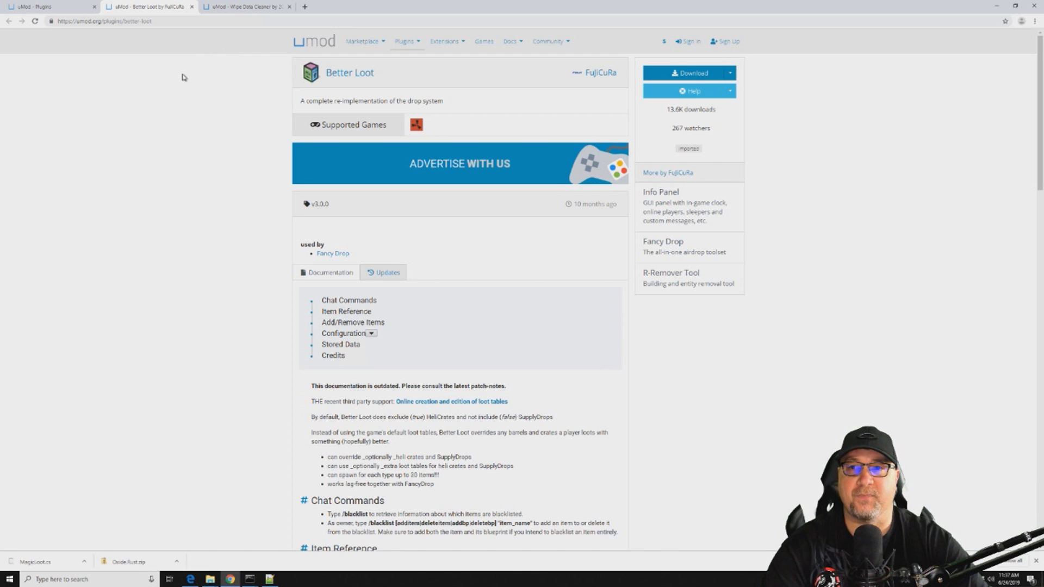
- Close the Better Loot page and open the Magic Loot plugin page from the search results
{"action": "left_click", "coordinate": [192, 7]}
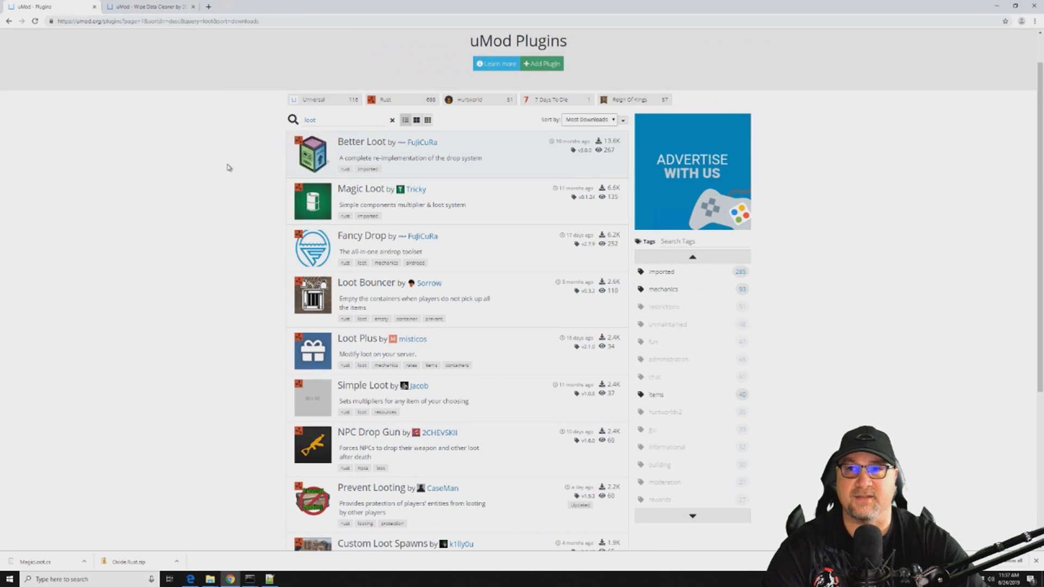
{"action": "middle_click", "coordinate": [366, 190]}
{"action": "left_click", "coordinate": [148, 7]}
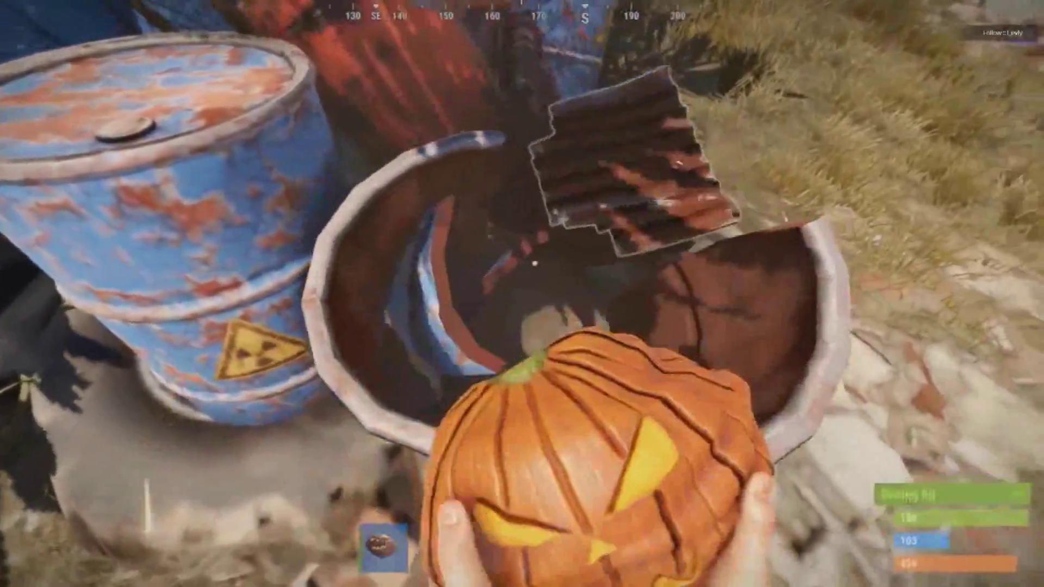
{"action": "key", "text": "Tab"}
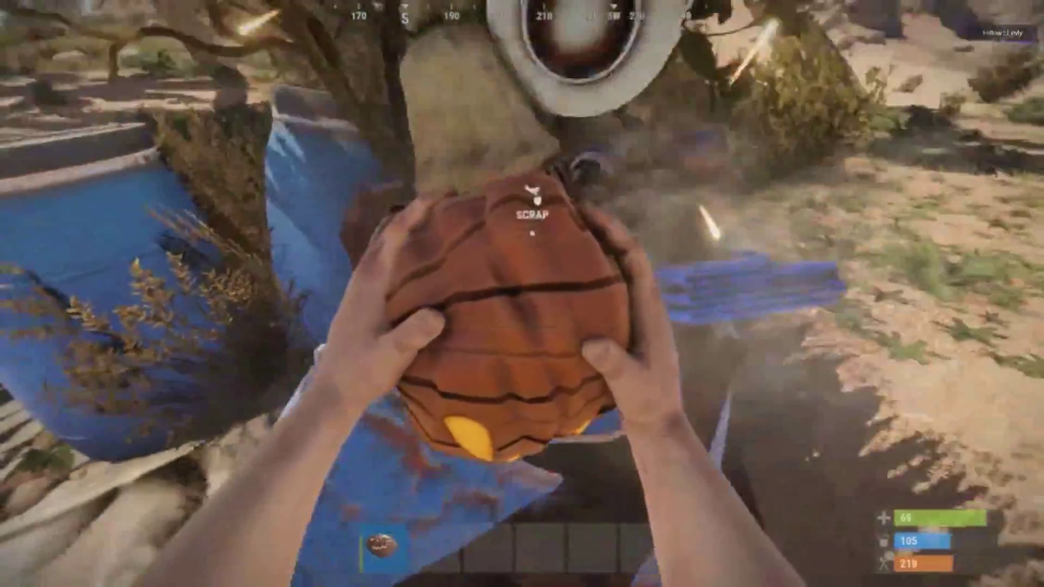
{"action": "key", "text": "e"}
{"action": "key", "text": "e"}
{"action": "key", "text": "e"}
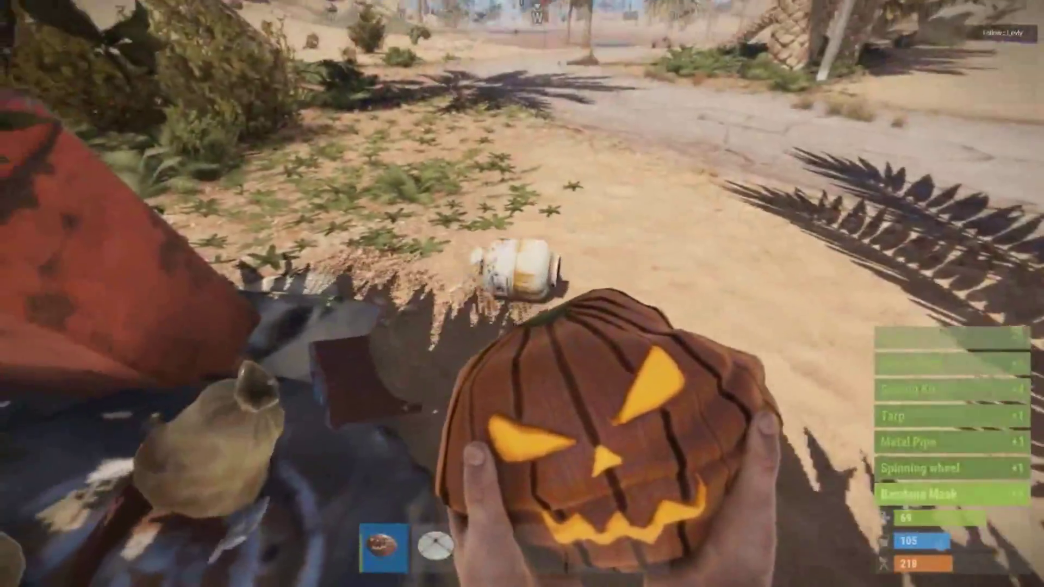
{"action": "key", "text": "e"}
{"action": "key", "text": "e"}
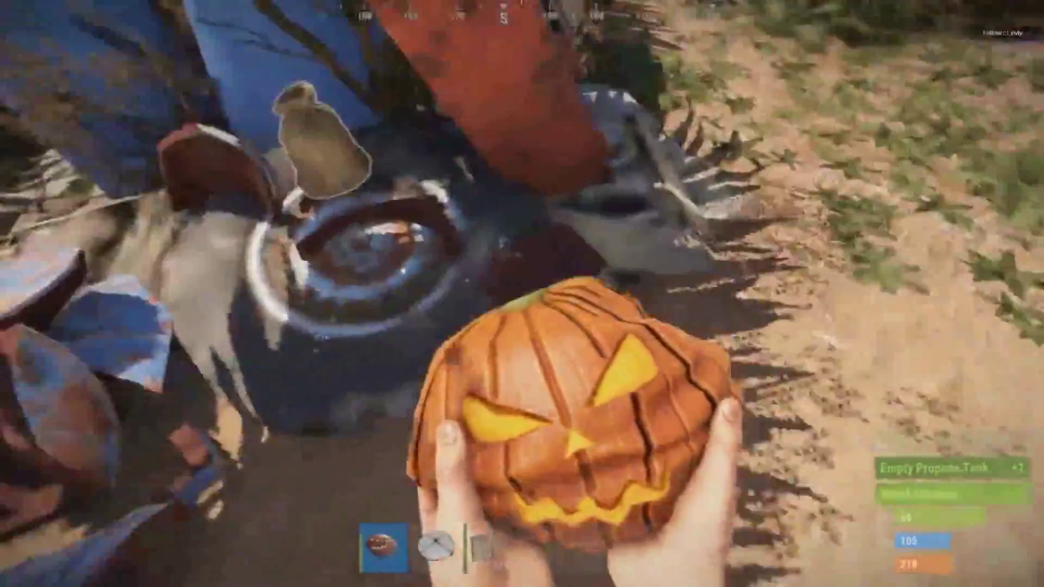
{"action": "key", "text": "e"}
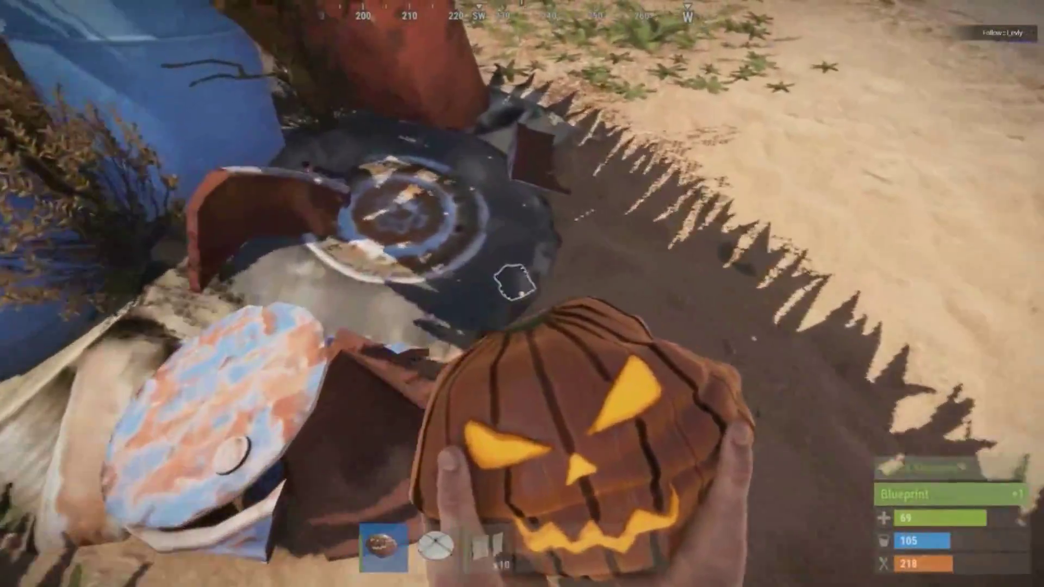
{"action": "key", "text": "Tab"}
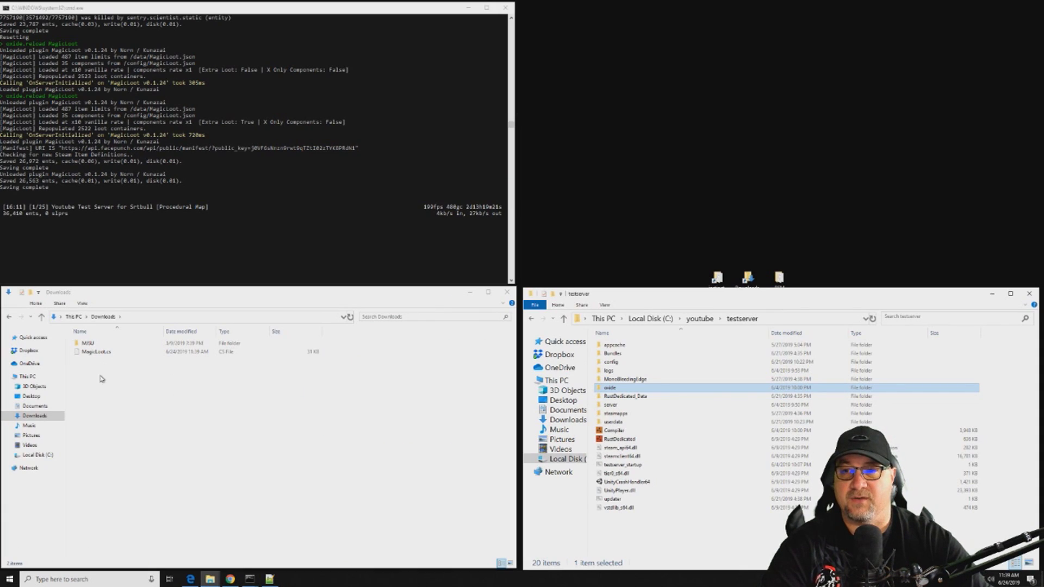
- Copy MagicLoot.cs from the Downloads folder into the test server's oxide plugins folder
{"action": "left_click", "coordinate": [102, 354]}
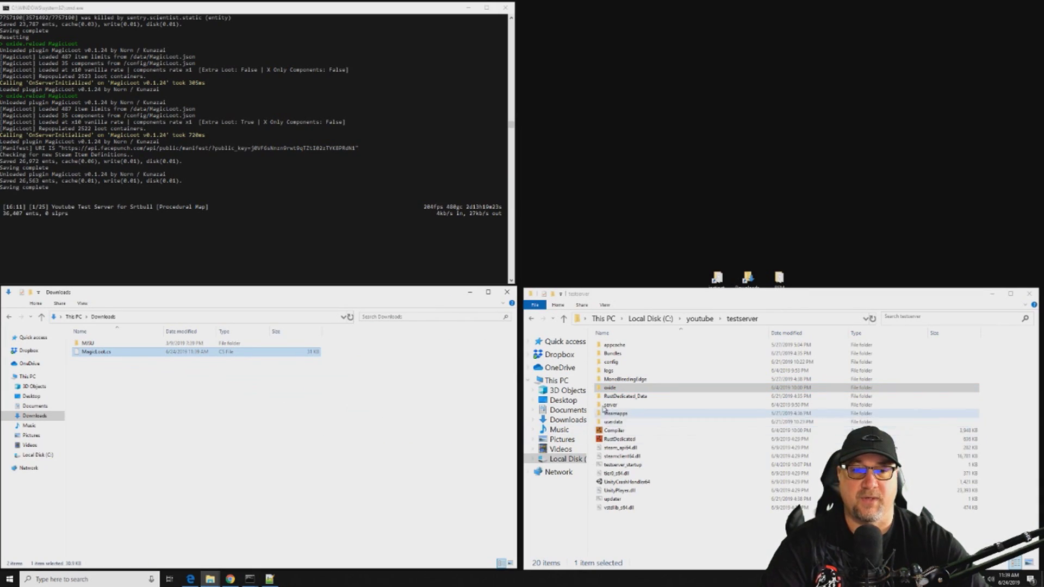
{"action": "double_click", "coordinate": [615, 389]}
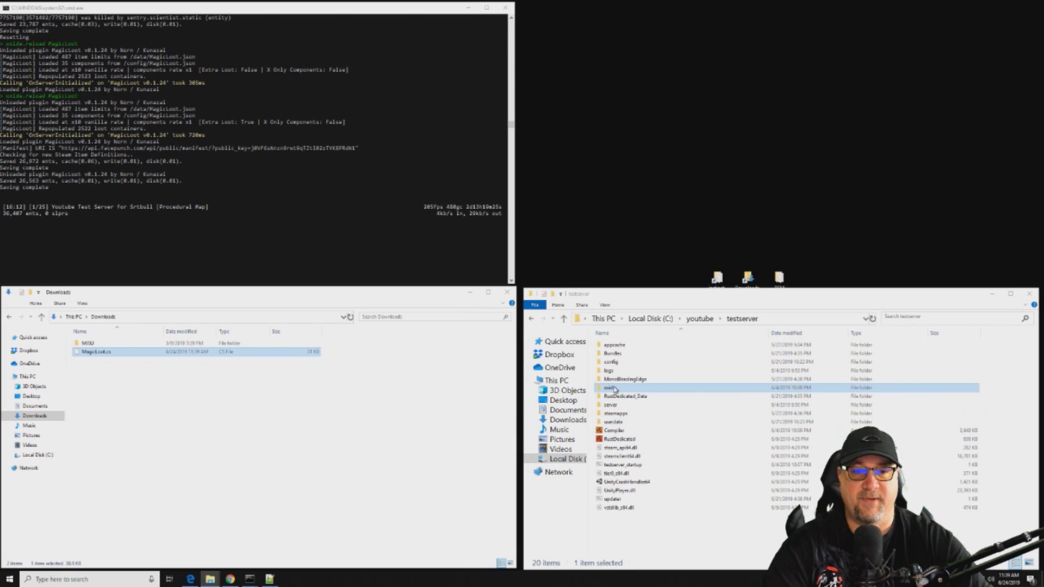
{"action": "double_click", "coordinate": [617, 380]}
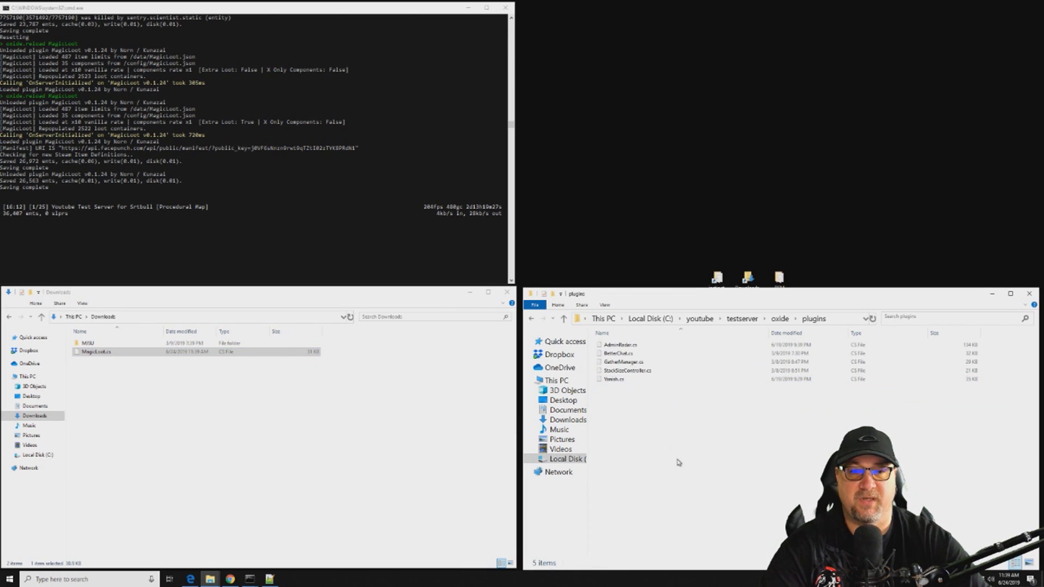
{"action": "key", "text": "ctrl+v"}
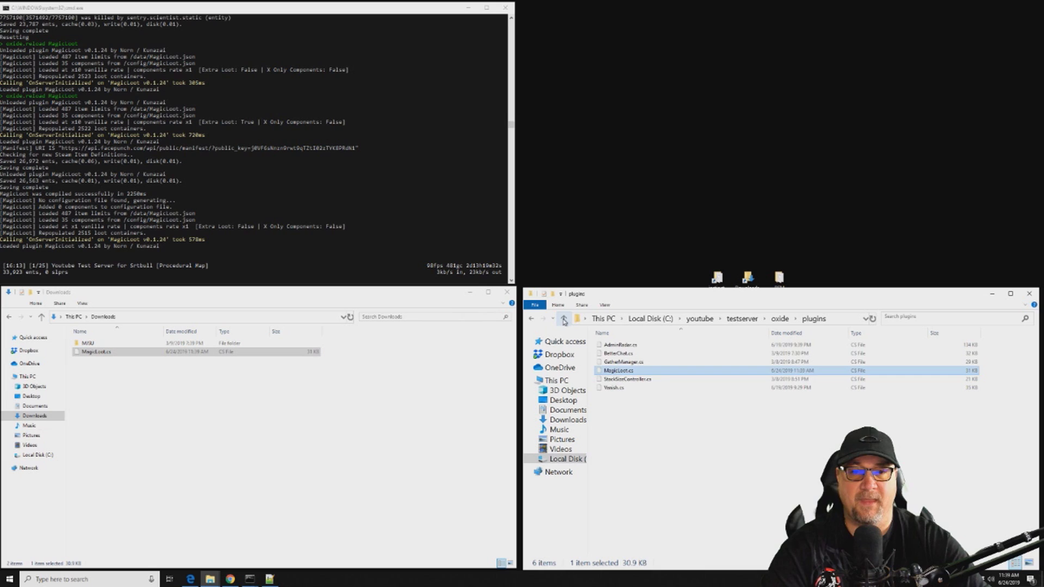
- Open the MagicLoot JSON file from the test server's oxide config folder for editing
{"action": "left_click", "coordinate": [563, 319]}
{"action": "double_click", "coordinate": [614, 345]}
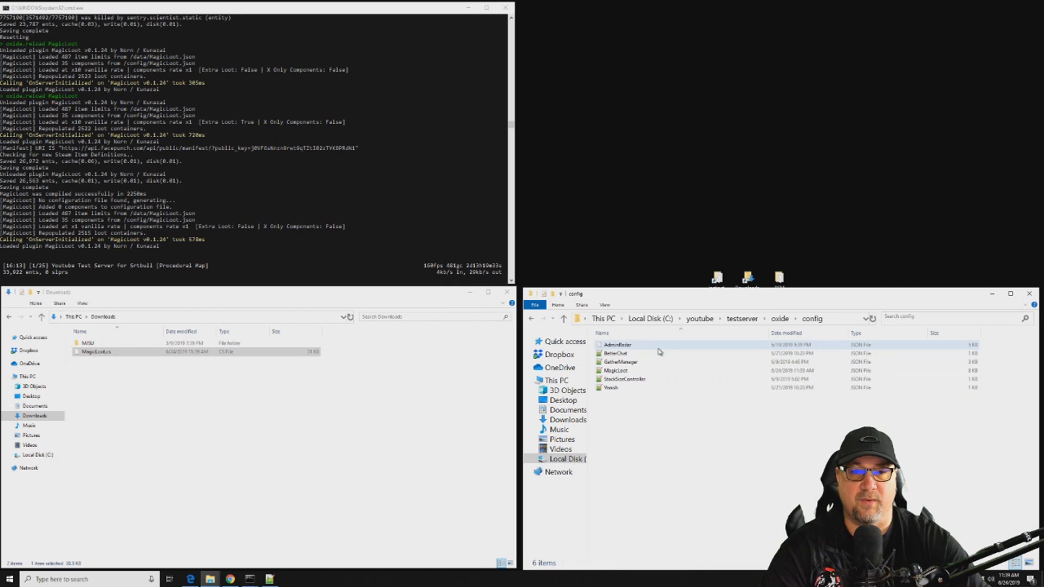
{"action": "double_click", "coordinate": [617, 371]}
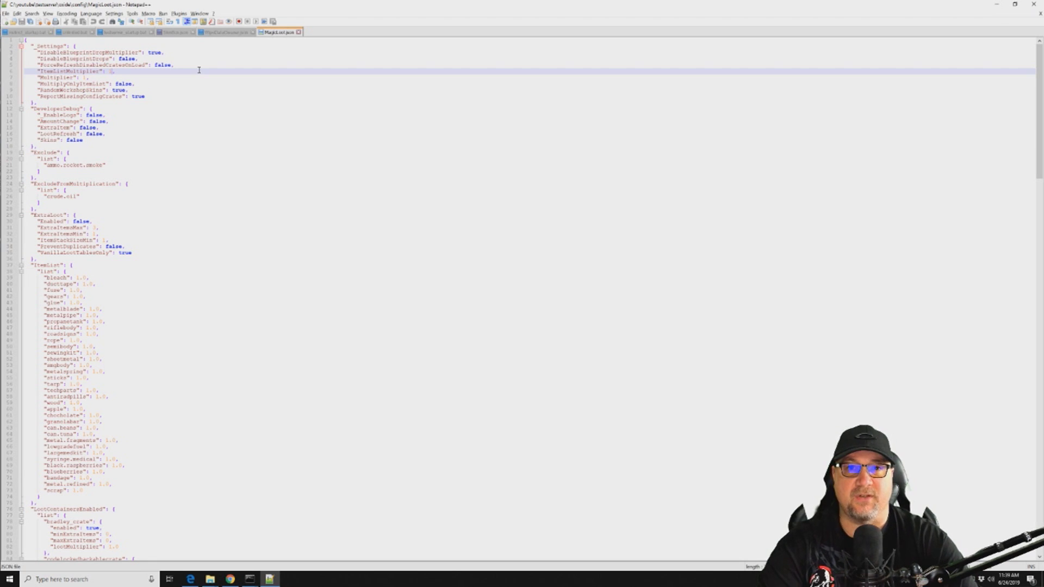
- Set ItemListMultiplier and Multiplier to 10 in the _Settings section of the MagicLoot config
{"action": "key", "text": "BackSpace"}
{"action": "type", "text": "2"}
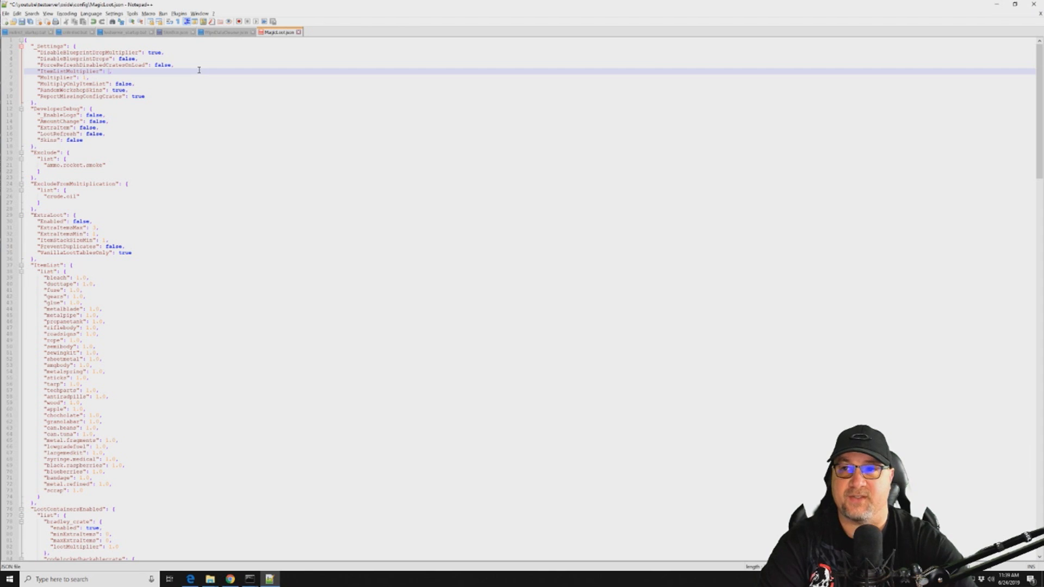
{"action": "key", "text": "BackSpace"}
{"action": "type", "text": "5"}
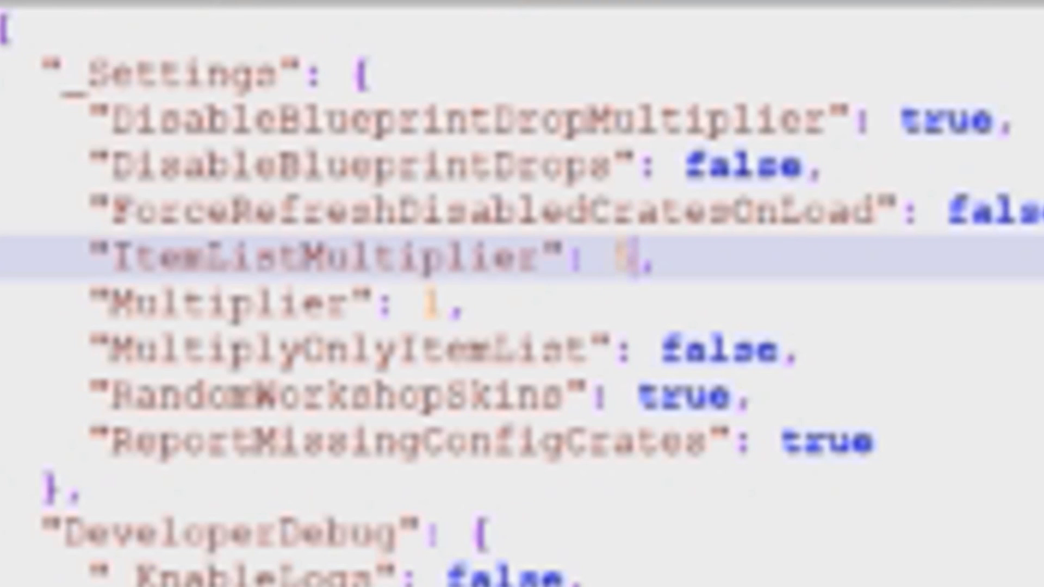
{"action": "key", "text": "BackSpace"}
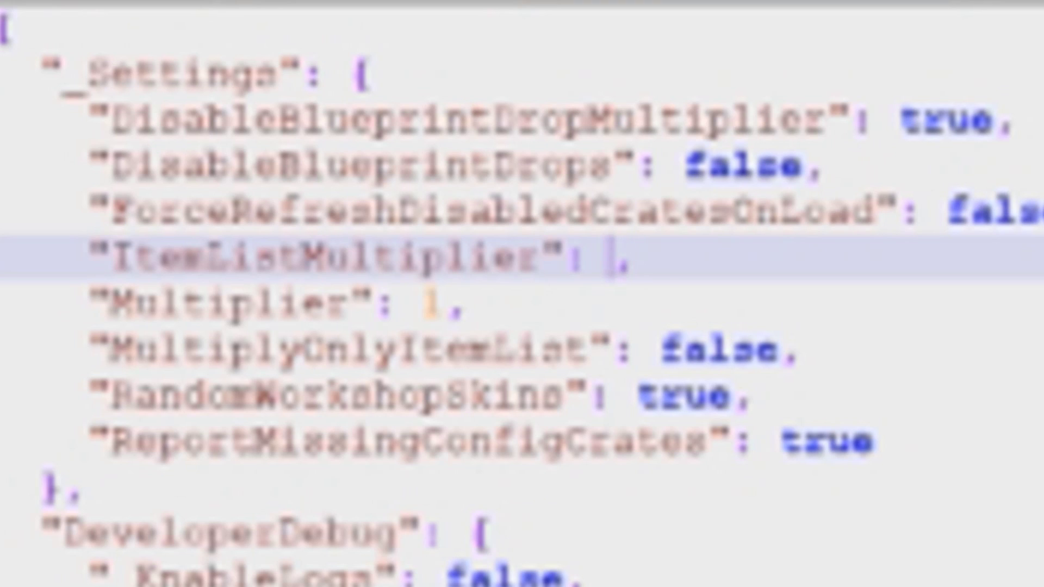
{"action": "type", "text": "10"}
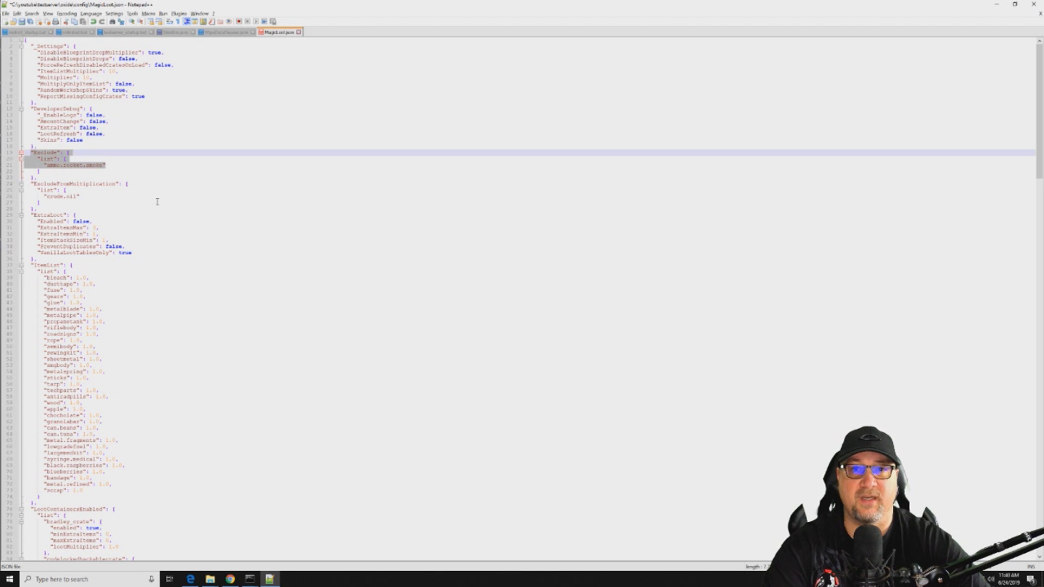
- Turn on extra loot by setting Enabled to true in the ExtraLoot section
{"action": "left_click", "coordinate": [113, 166]}
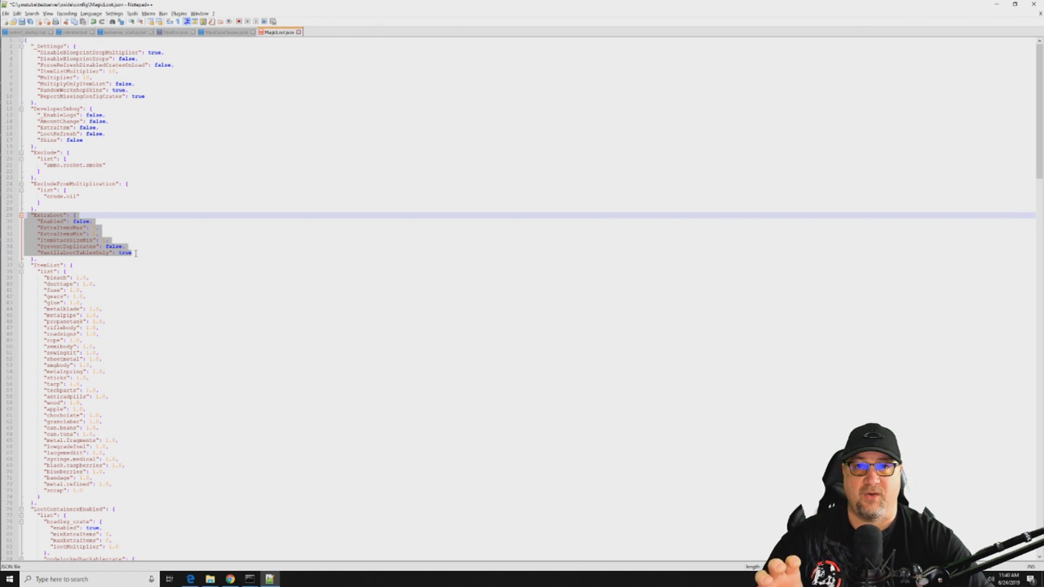
{"action": "left_click", "coordinate": [150, 243]}
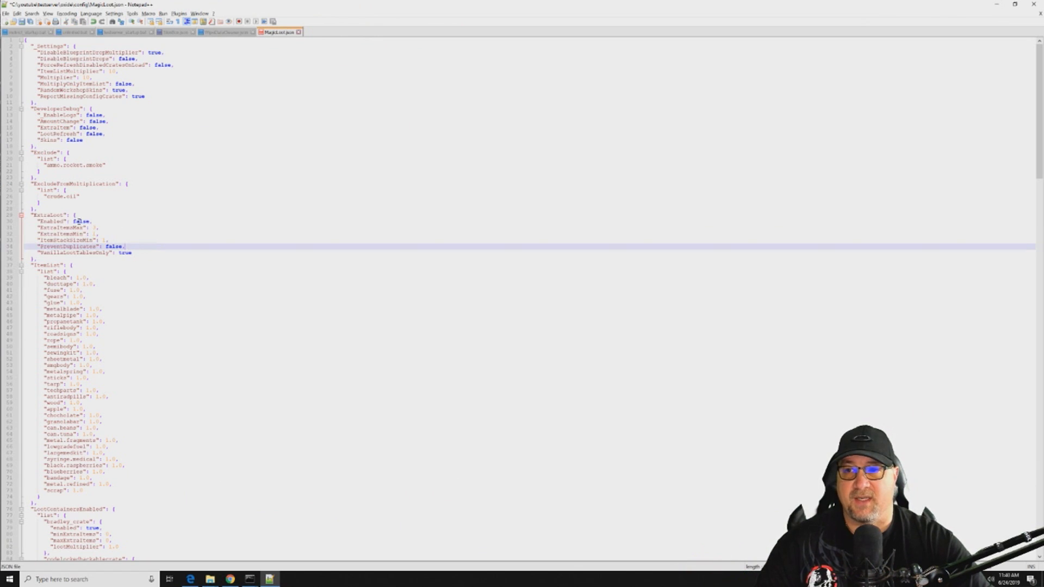
{"action": "double_click", "coordinate": [82, 222]}
{"action": "type", "text": "true"}
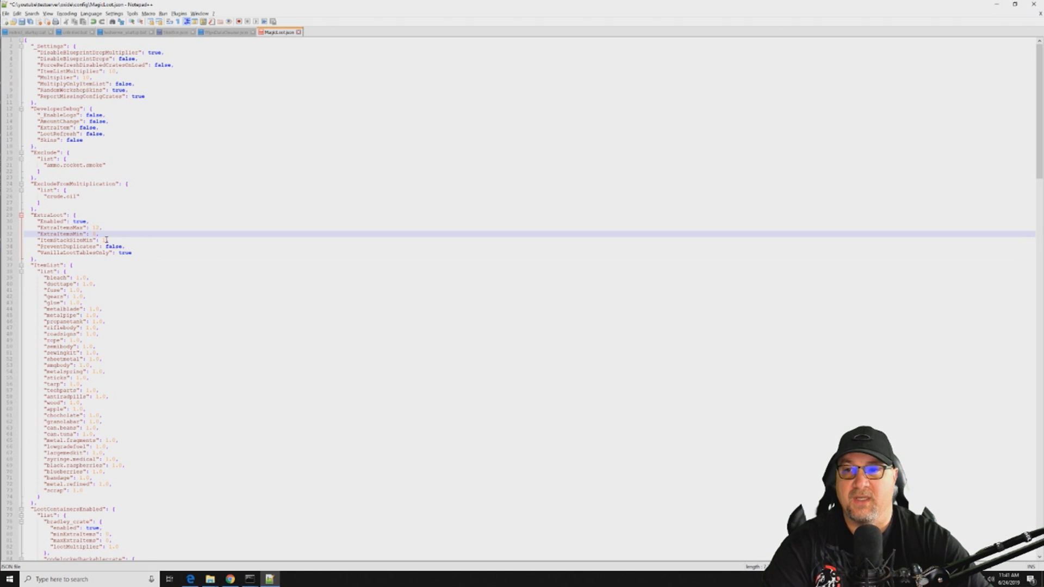
- Change the ItemStackSizeMin value in the ExtraLoot section, save the config file and minimize the editor
{"action": "left_click_drag", "start_coordinate": [109, 242], "coordinate": [37, 241]}
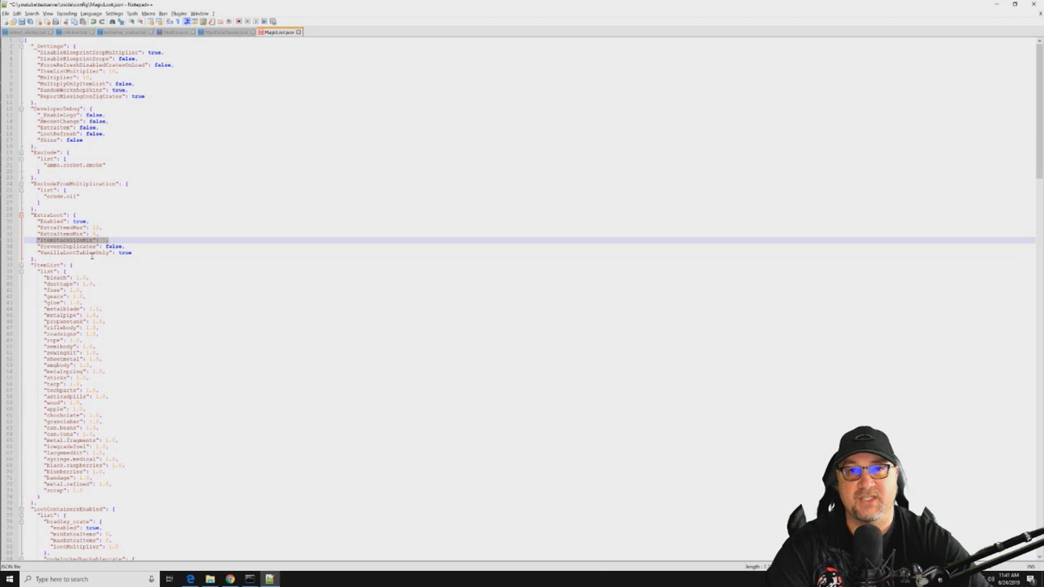
{"action": "left_click", "coordinate": [170, 255]}
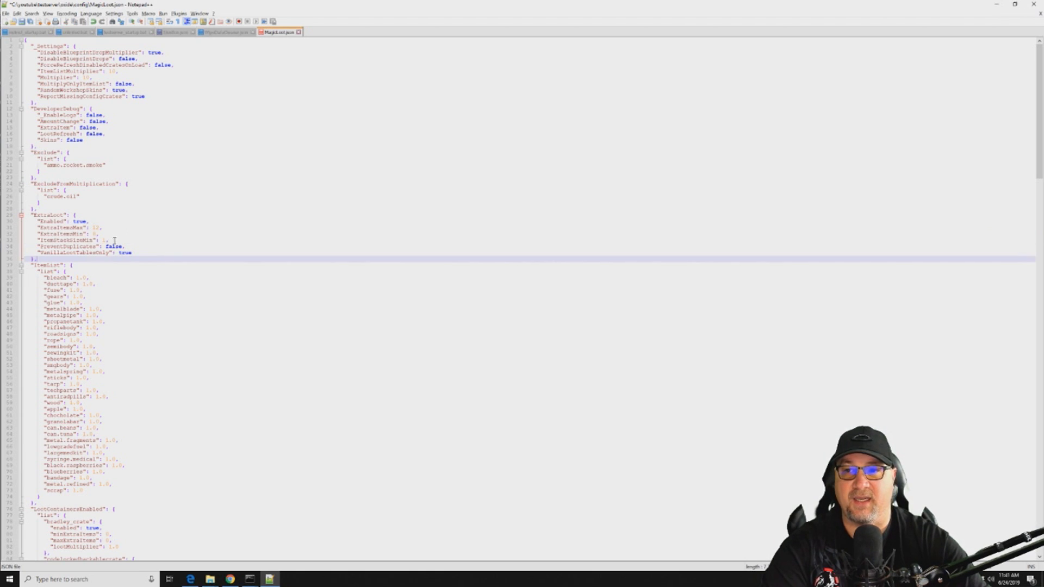
{"action": "left_click", "coordinate": [108, 240]}
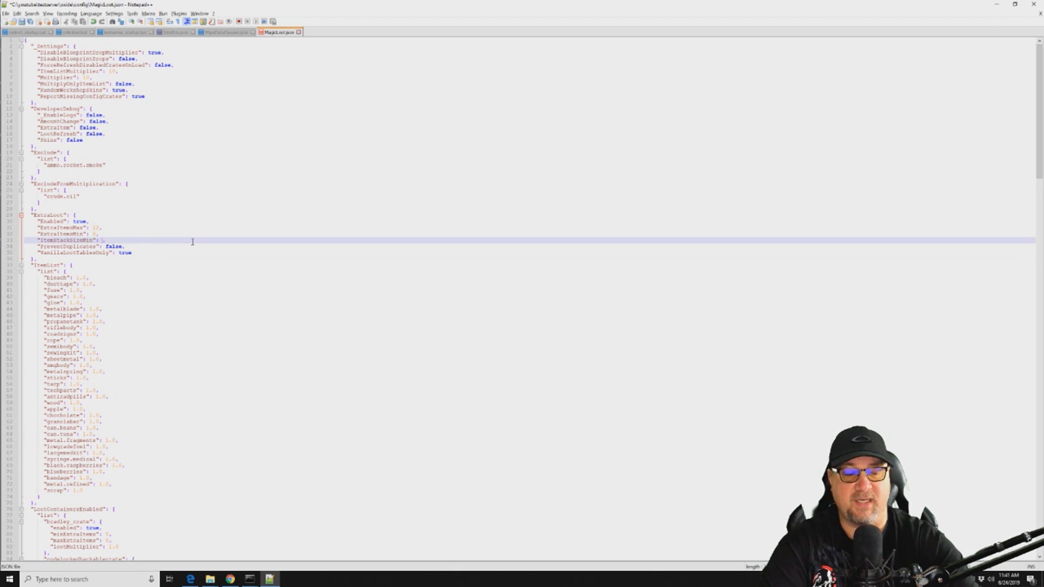
{"action": "left_click", "coordinate": [152, 284]}
{"action": "left_click", "coordinate": [22, 22]}
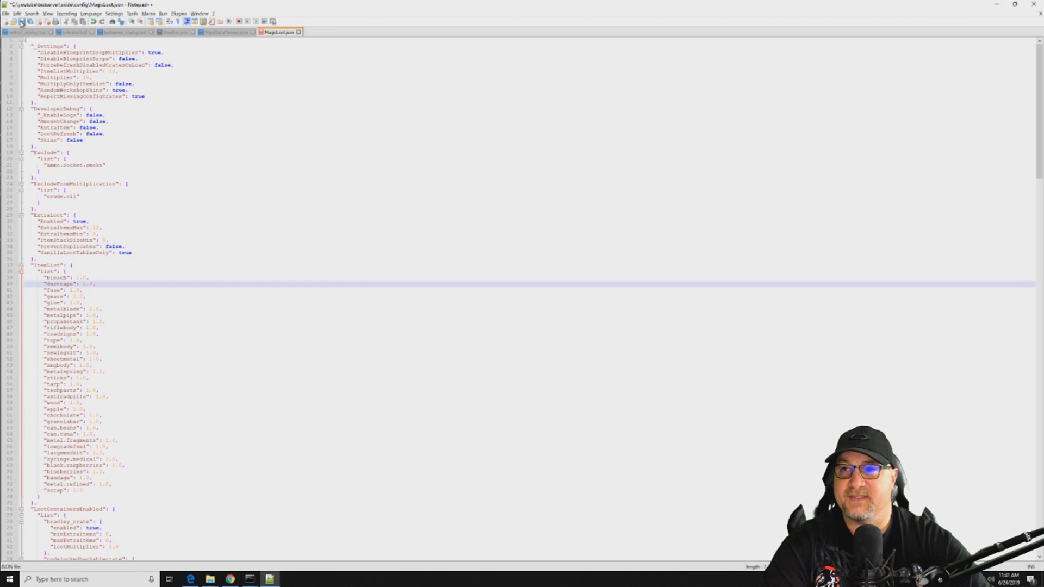
{"action": "left_click", "coordinate": [996, 5]}
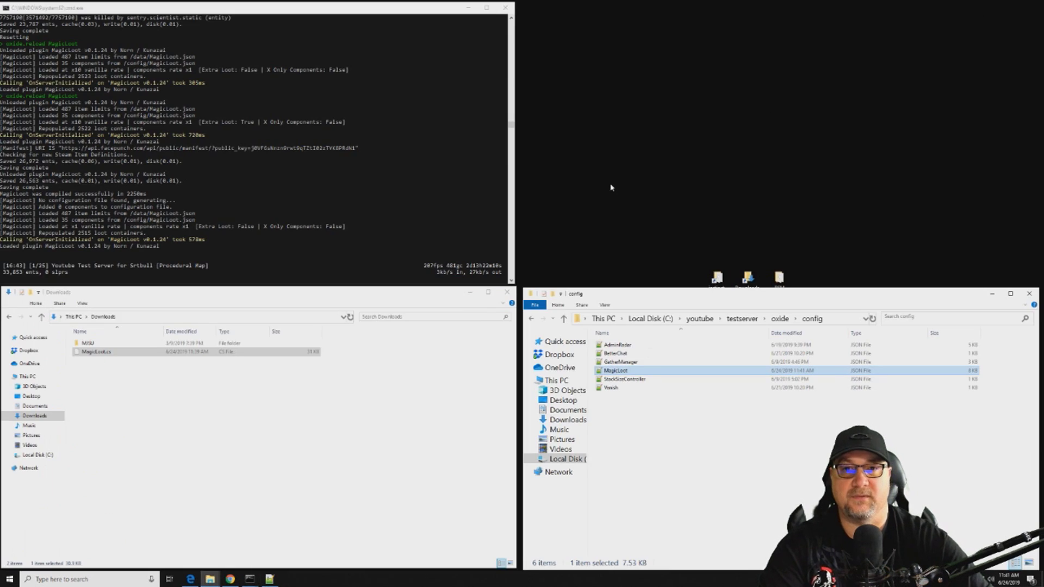
- Try to reload the plugin from the server console with the command reload MagicLoot
{"action": "left_click", "coordinate": [91, 261]}
{"action": "type", "text": "reload"}
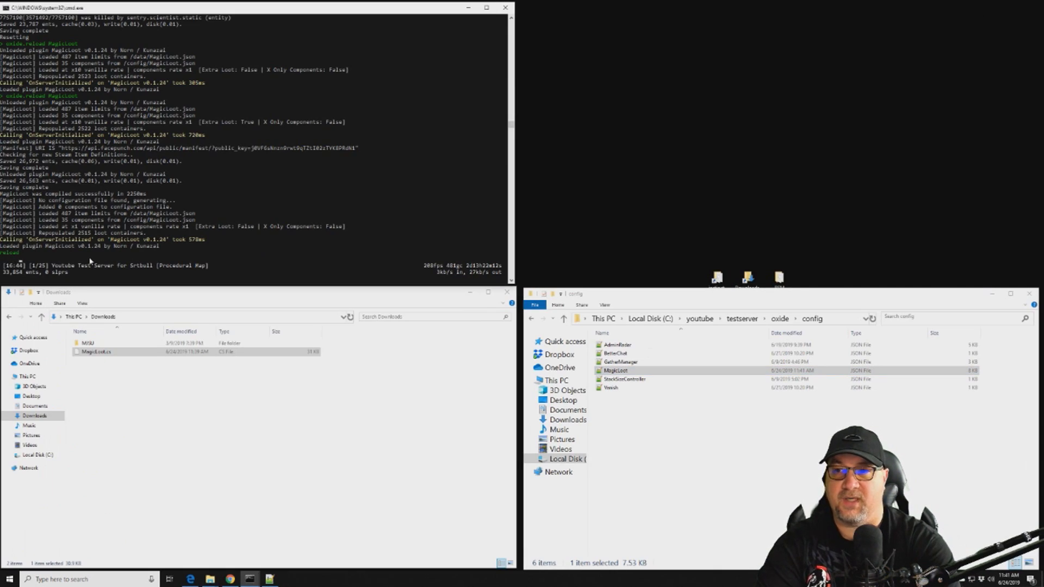
{"action": "type", "text": " Magic"}
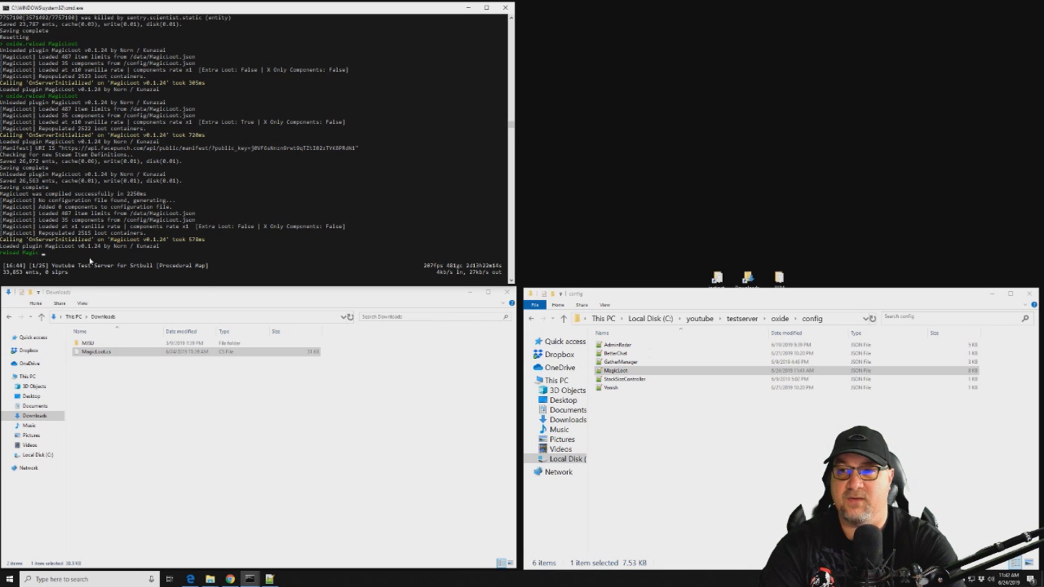
{"action": "type", "text": "Loot"}
{"action": "key", "text": "Return"}
- Run the command o.reload MagicLoot in the server console
{"action": "type", "text": "o.reload MagicLoot"}
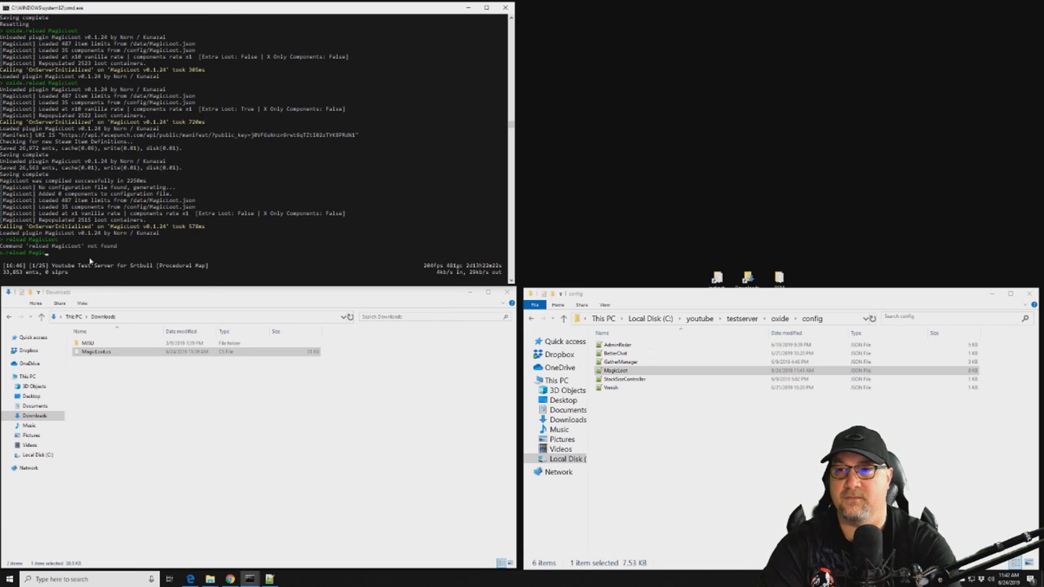
{"action": "key", "text": "Return"}
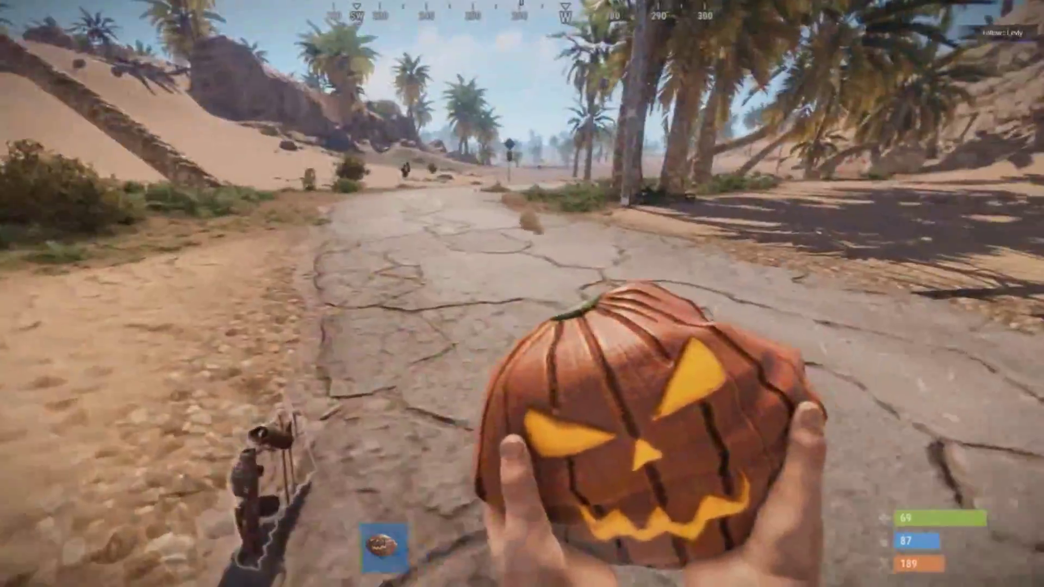
{"action": "key", "text": "w"}
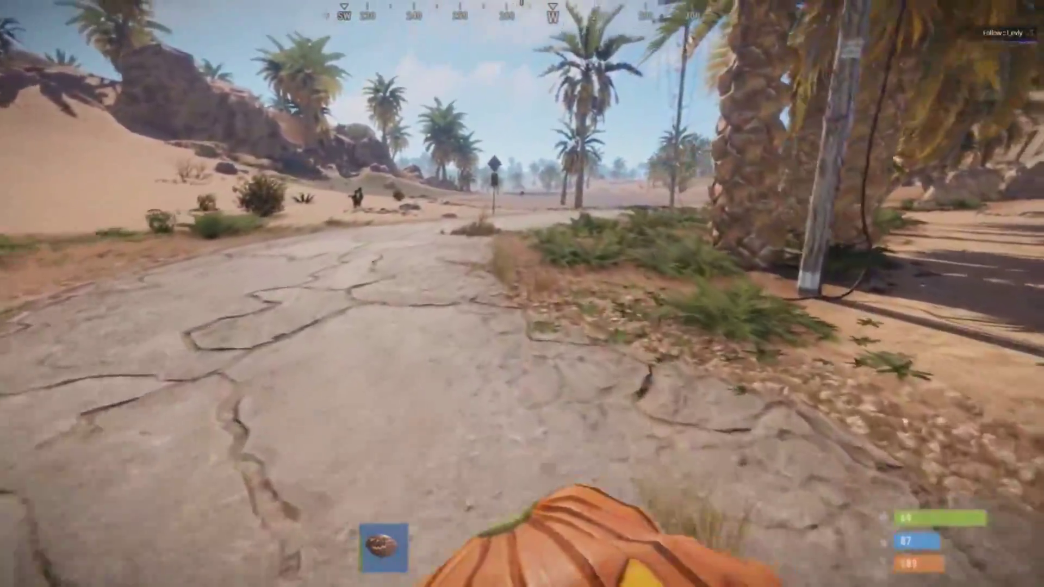
{"action": "key", "text": "w"}
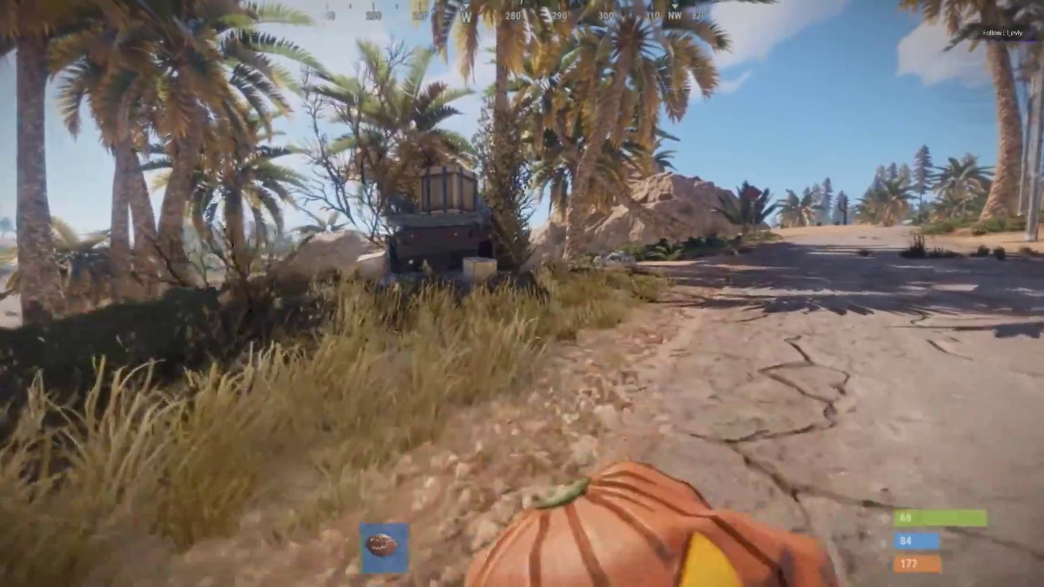
- Walk to the wooden crate beside the road, open it and move all of its loot into the inventory
{"action": "key", "text": "w"}
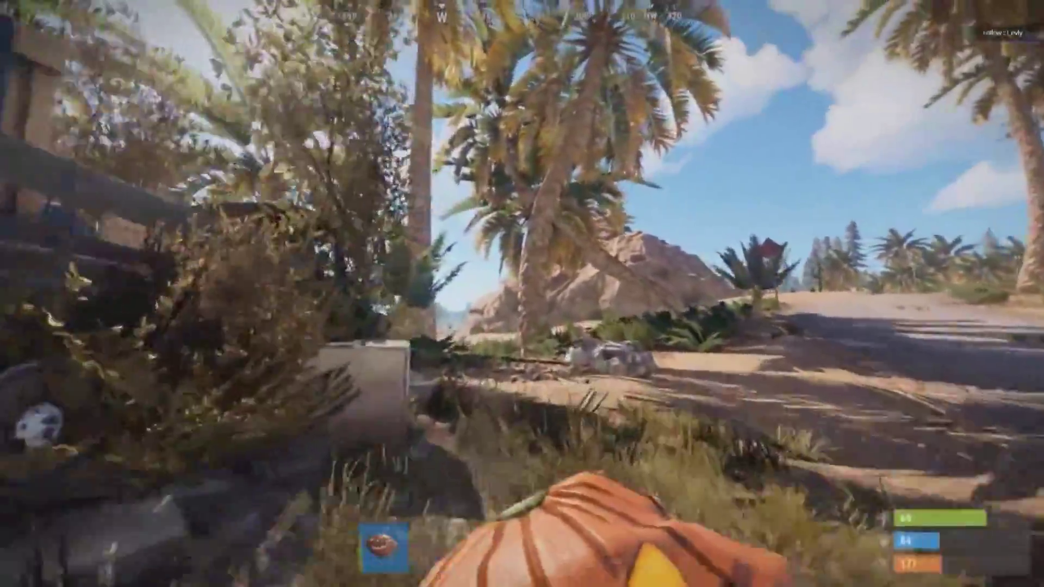
{"action": "key", "text": "w"}
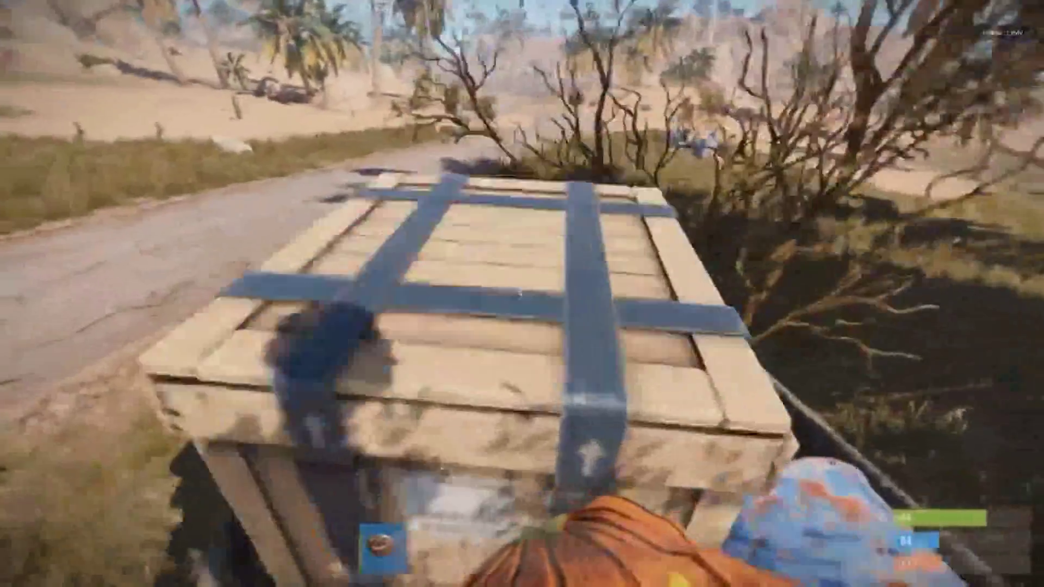
{"action": "key", "text": "e"}
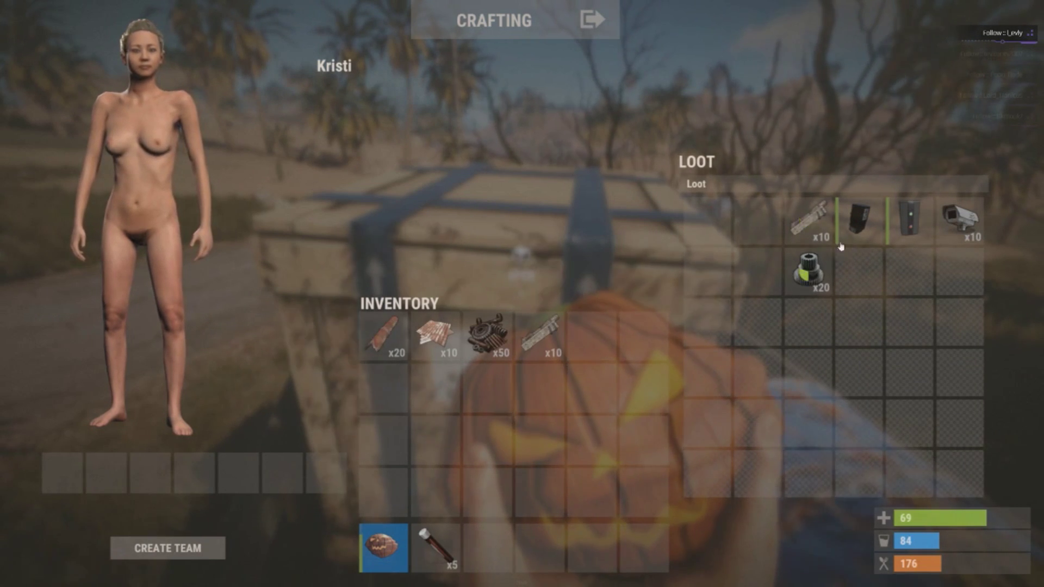
{"action": "right_click", "coordinate": [958, 229]}
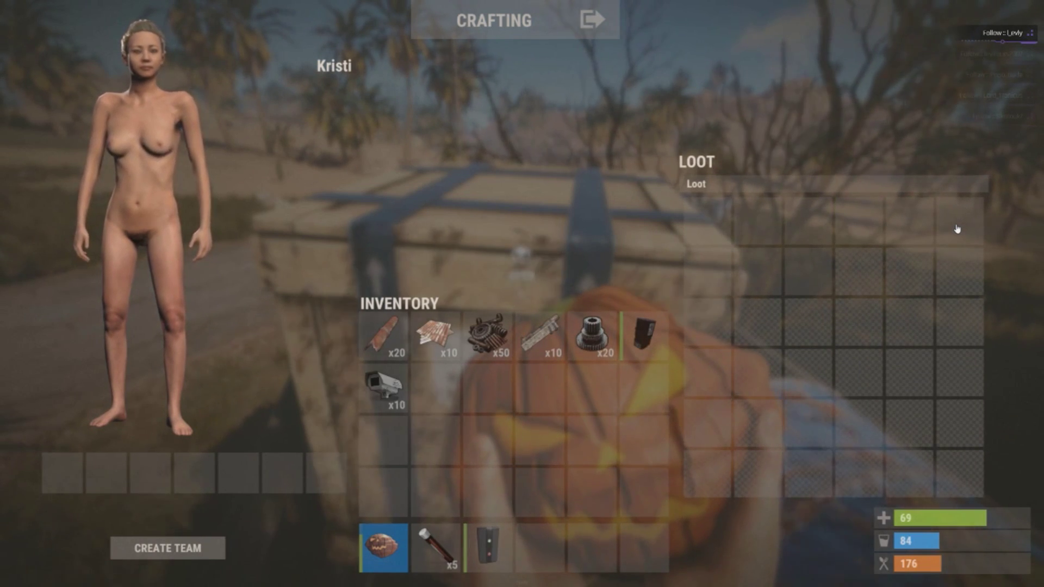
{"action": "key", "text": "Tab"}
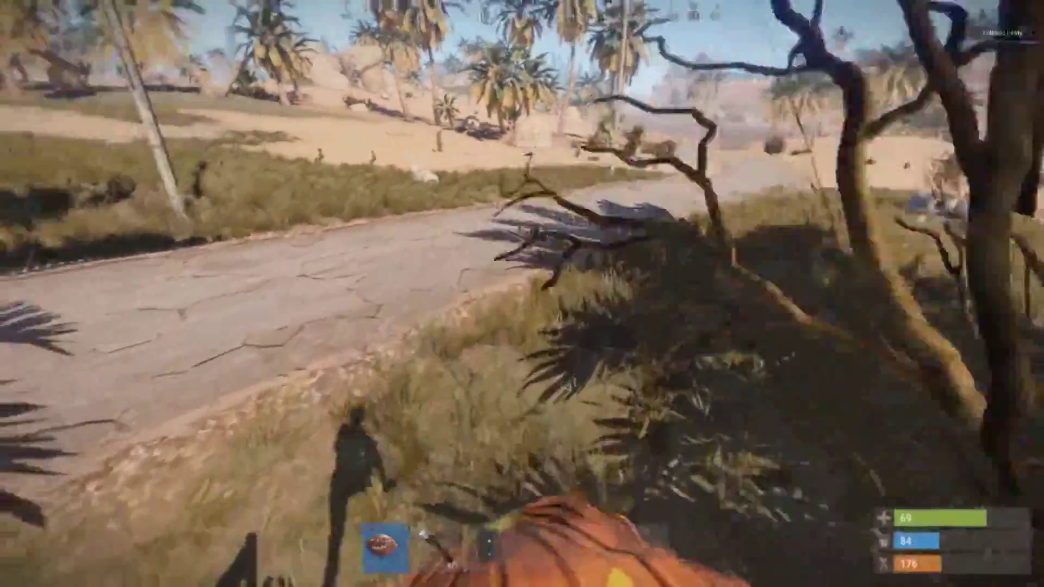
{"action": "key", "text": "w"}
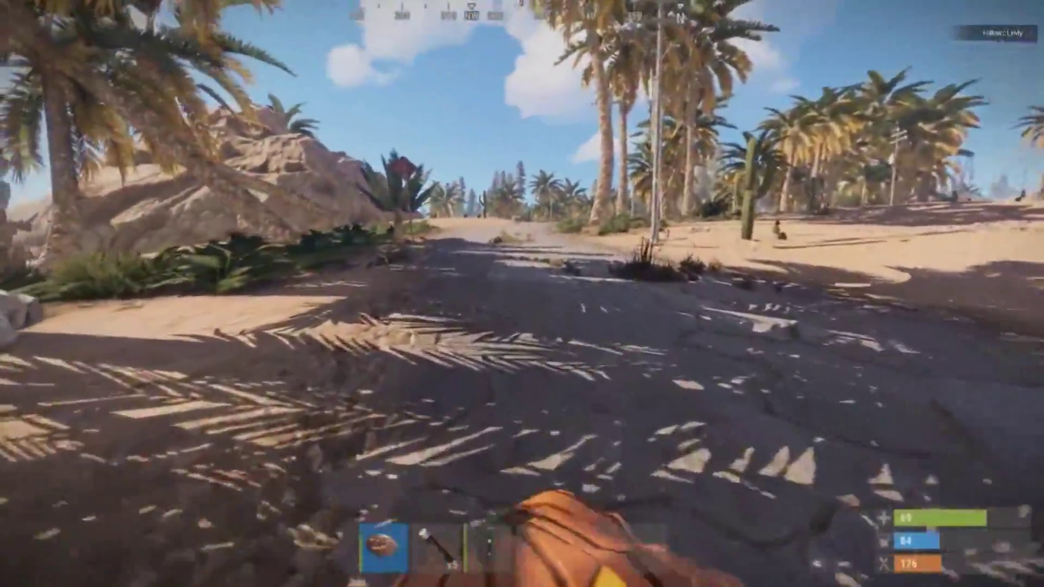
{"action": "key", "text": "w"}
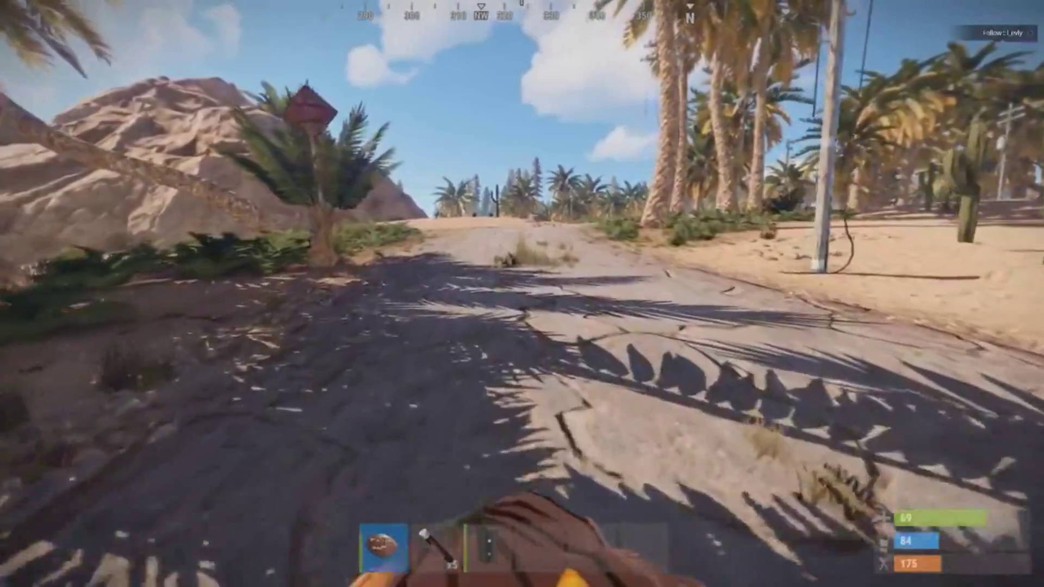
{"action": "key", "text": "w"}
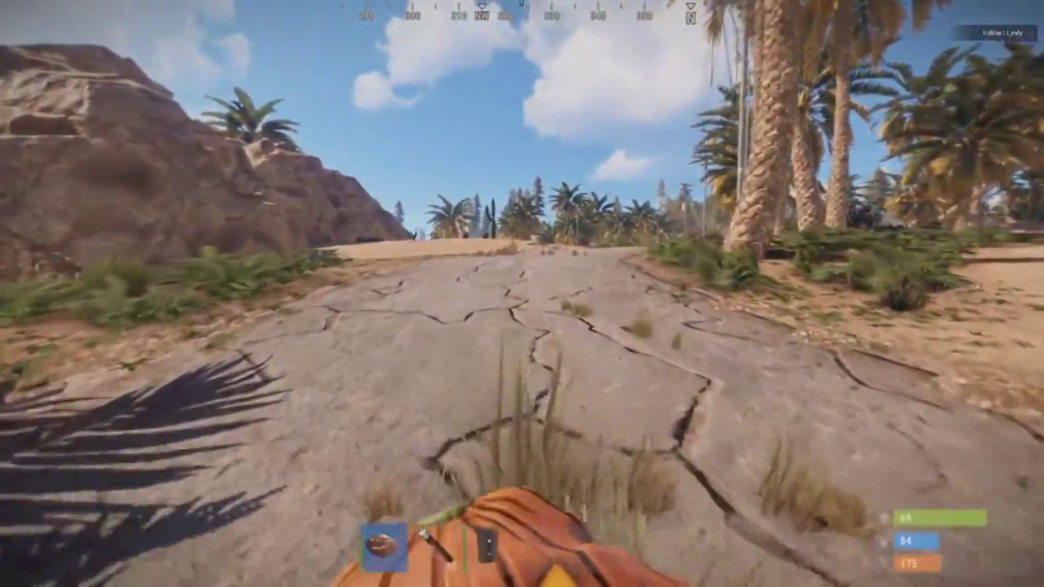
{"action": "key", "text": "w"}
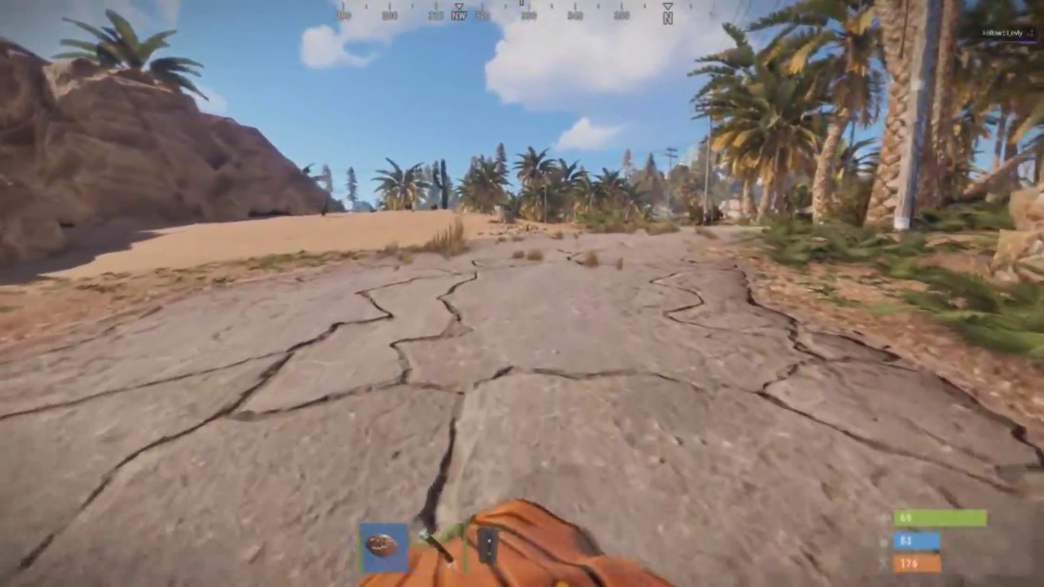
{"action": "key", "text": "w"}
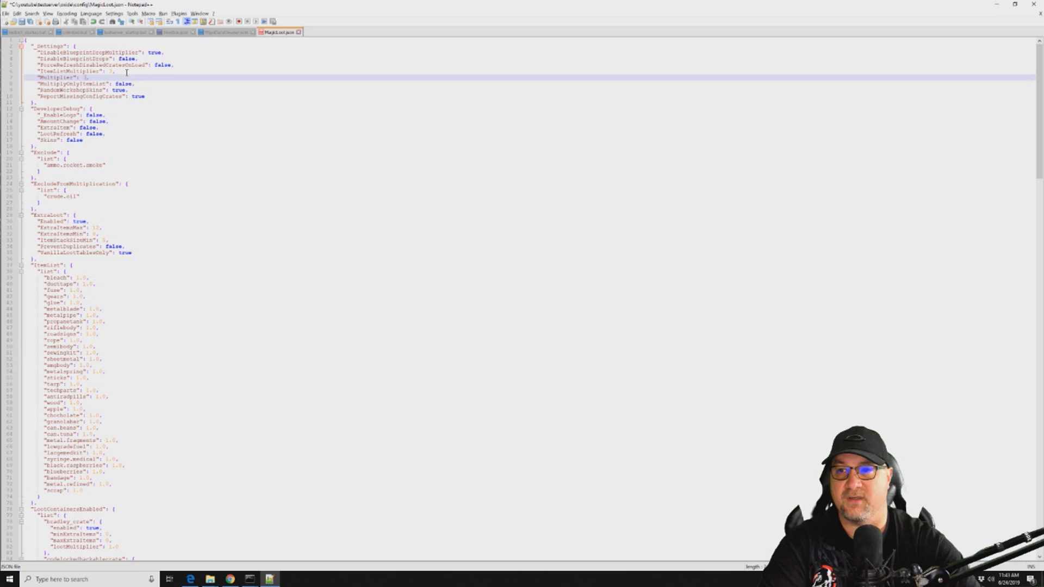
- Set the scrap multiplier in the ItemList section of MagicLoot.json to 1.0
{"action": "double_click", "coordinate": [98, 227]}
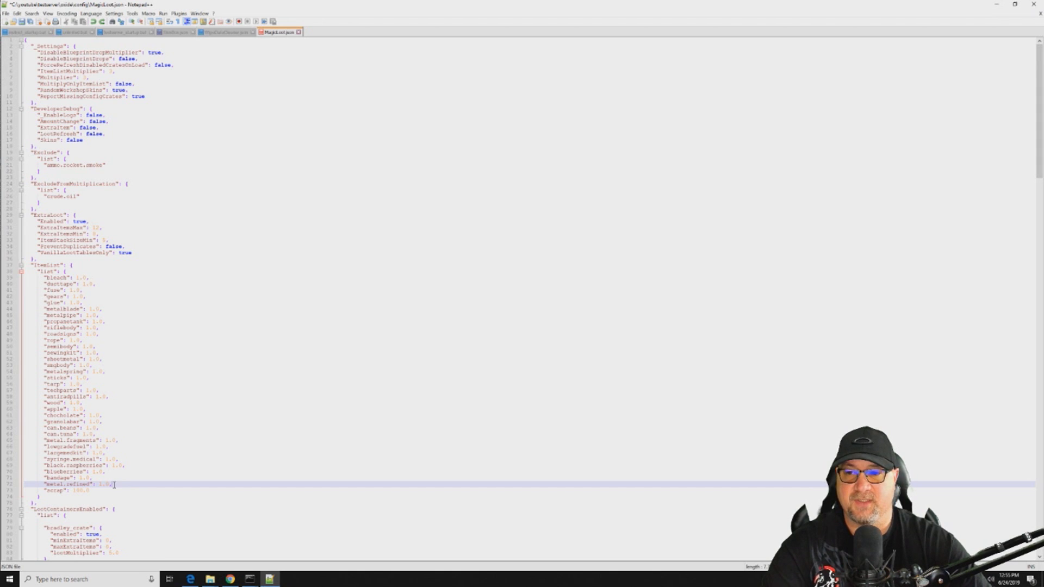
{"action": "left_click", "coordinate": [79, 491]}
{"action": "key", "text": "BackSpace"}
{"action": "key", "text": "BackSpace"}
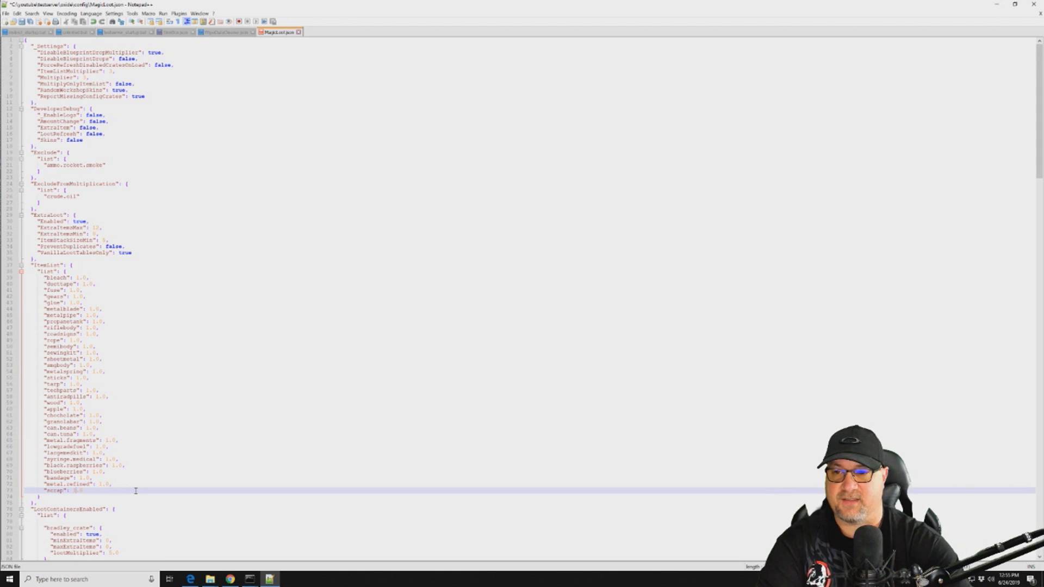
- Delete every entry from bleach to metal.refined in the ItemList section, keeping only scrap
{"action": "left_click", "coordinate": [152, 454]}
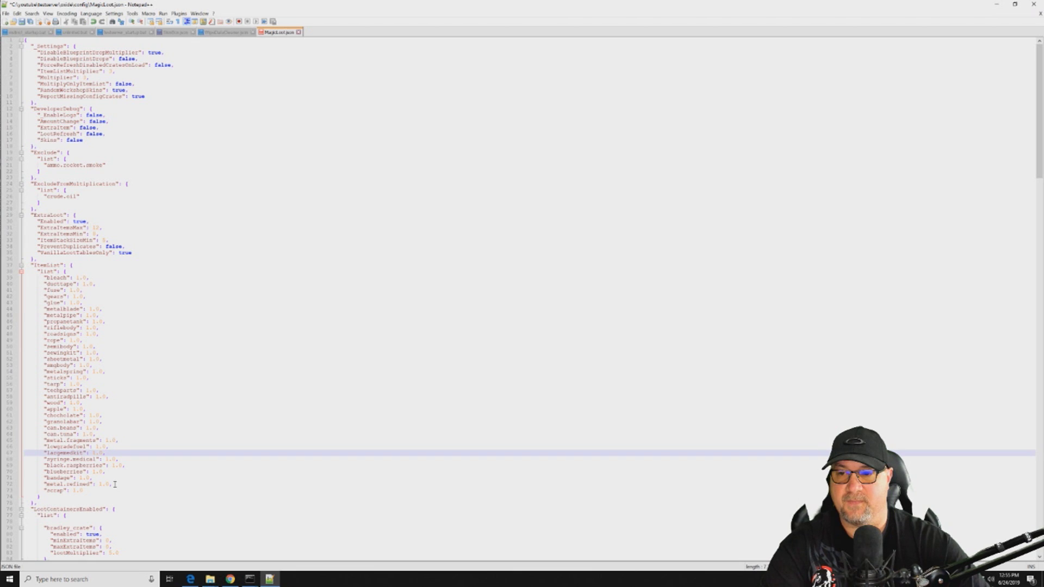
{"action": "left_click_drag", "start_coordinate": [115, 484], "coordinate": [70, 274]}
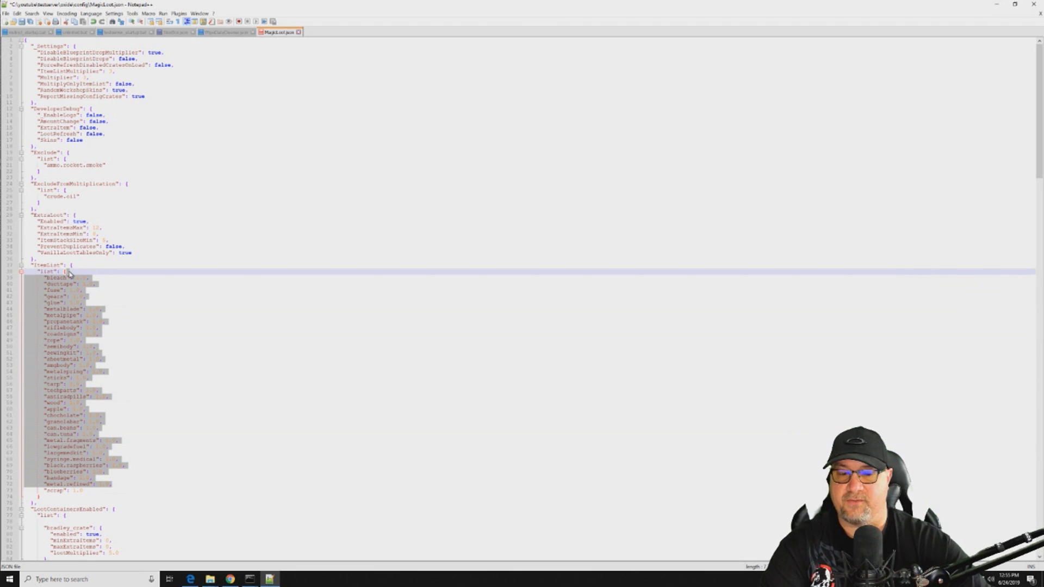
{"action": "key", "text": "Delete"}
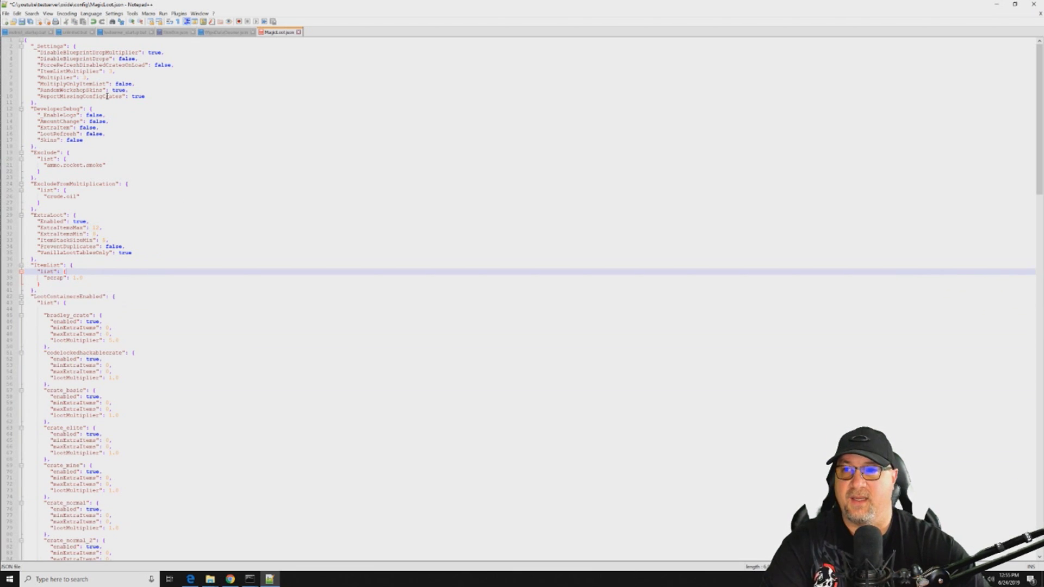
- Set MultiplyOnlyItemList to true in the _Settings section
{"action": "double_click", "coordinate": [123, 83]}
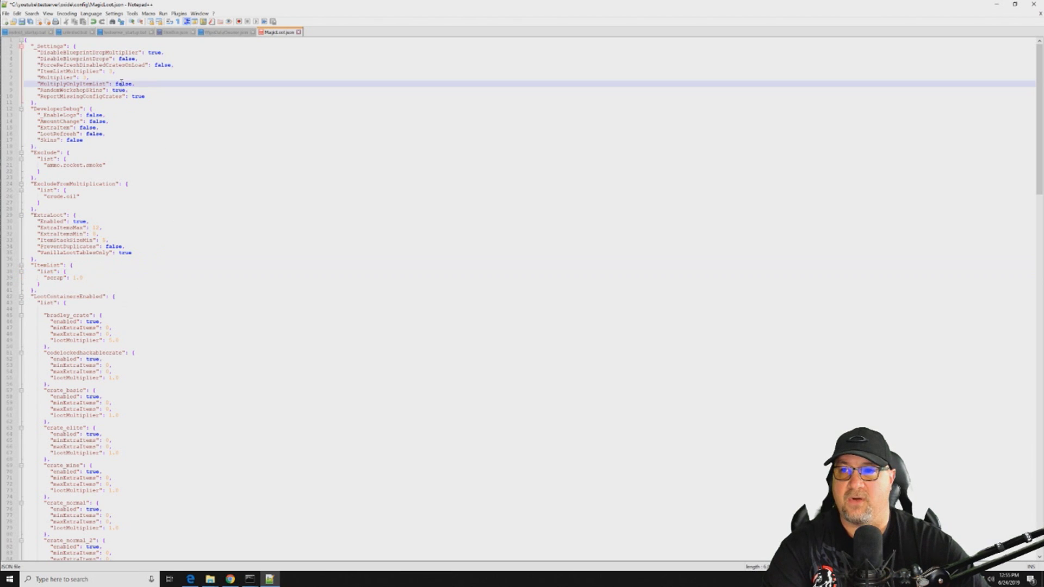
{"action": "type", "text": "true"}
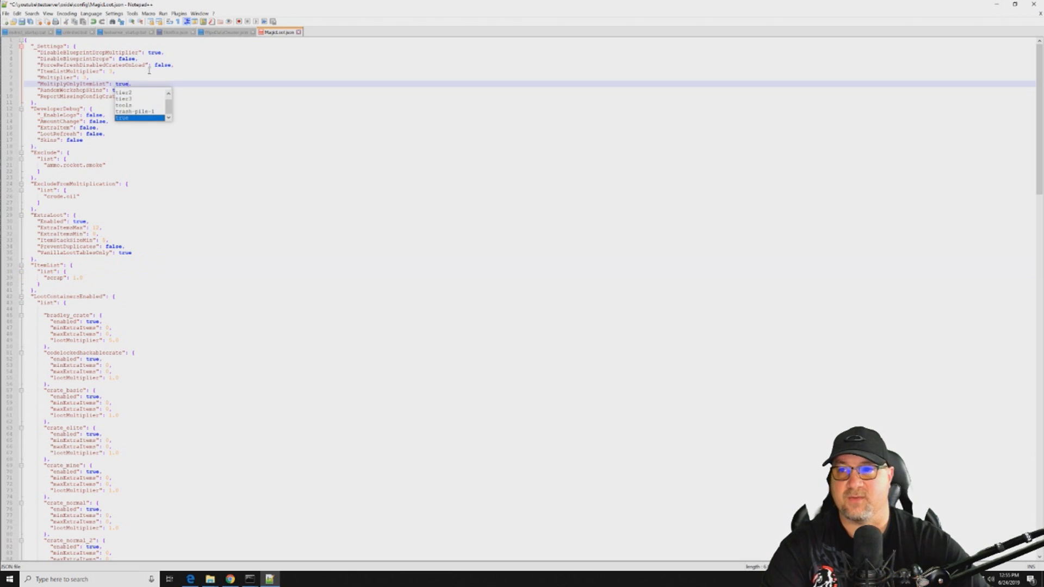
{"action": "double_click", "coordinate": [251, 93]}
{"action": "left_click", "coordinate": [186, 72]}
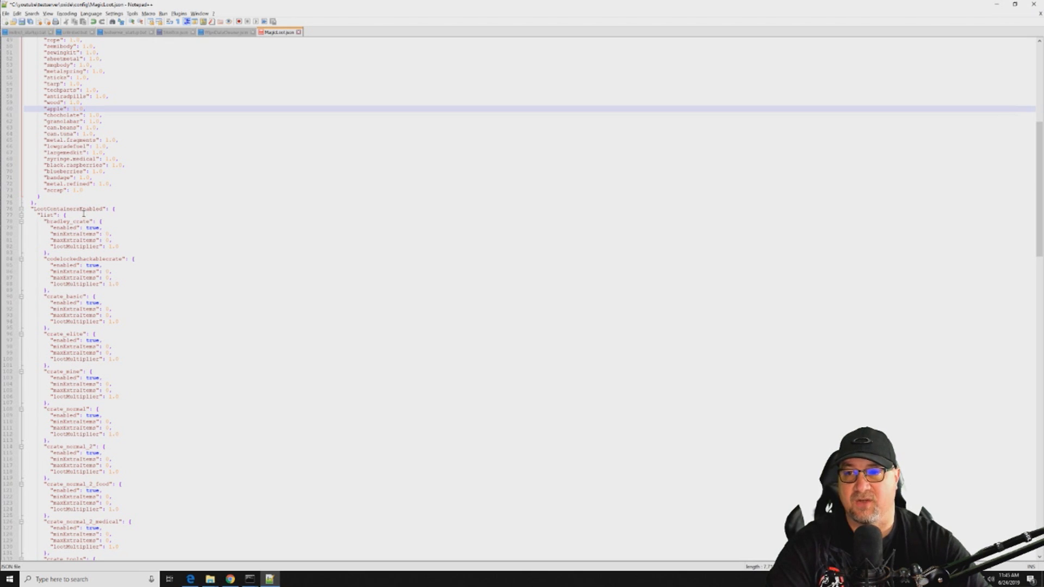
- Set the lootMultiplier of bradley_crate in the LootContainersEnabled section to 5.0
{"action": "left_click_drag", "start_coordinate": [426, 329], "coordinate": [147, 240]}
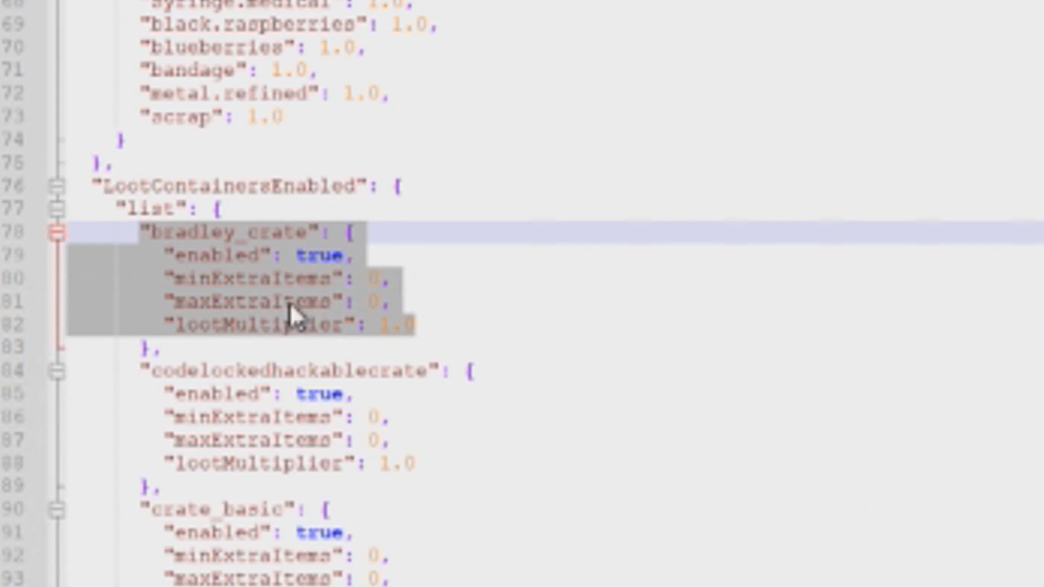
{"action": "left_click", "coordinate": [389, 278]}
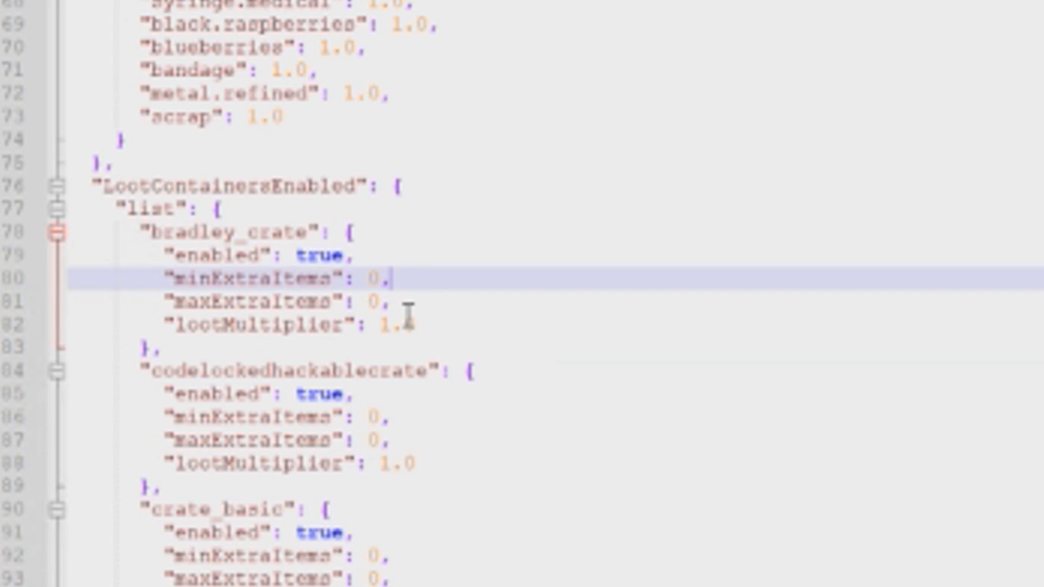
{"action": "left_click", "coordinate": [388, 325]}
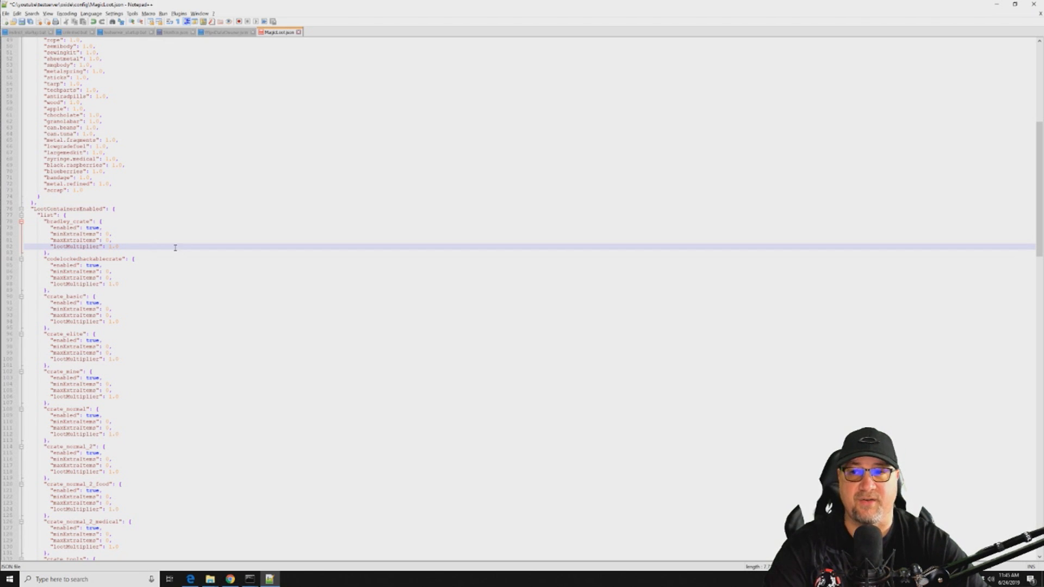
{"action": "key", "text": "BackSpace"}
{"action": "type", "text": "5"}
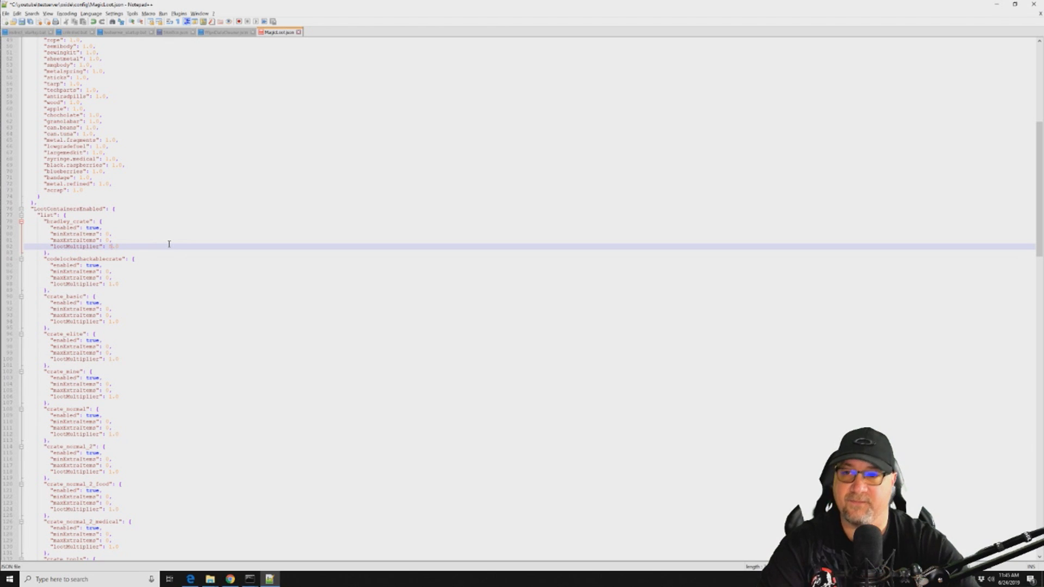
{"action": "left_click", "coordinate": [189, 213]}
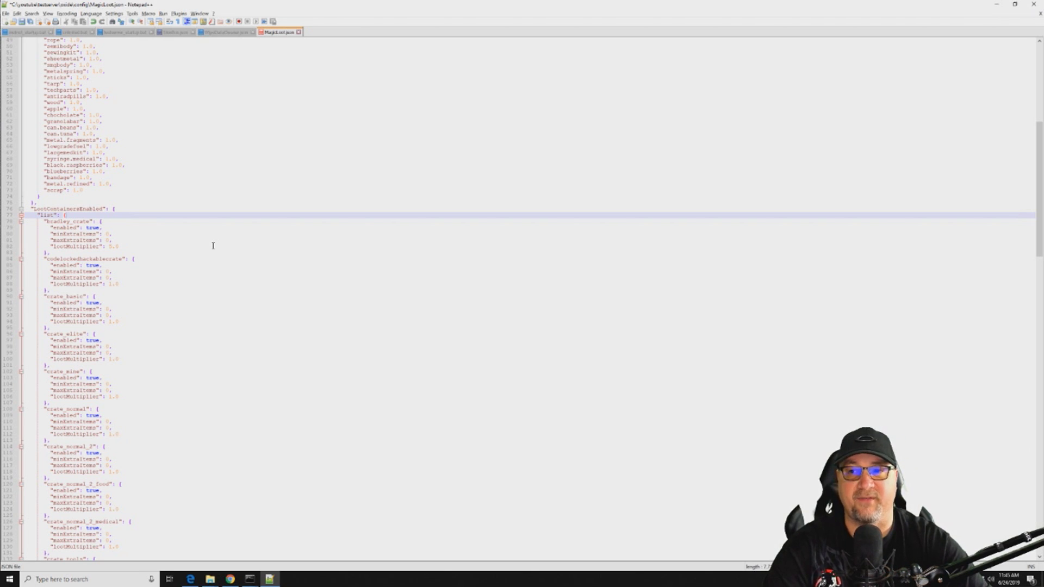
- Review the remaining container entries in the LootContainersEnabled list through to the end of the config file
{"action": "scroll", "coordinate": [93, 312], "scroll_direction": "down", "scroll_amount": 19}
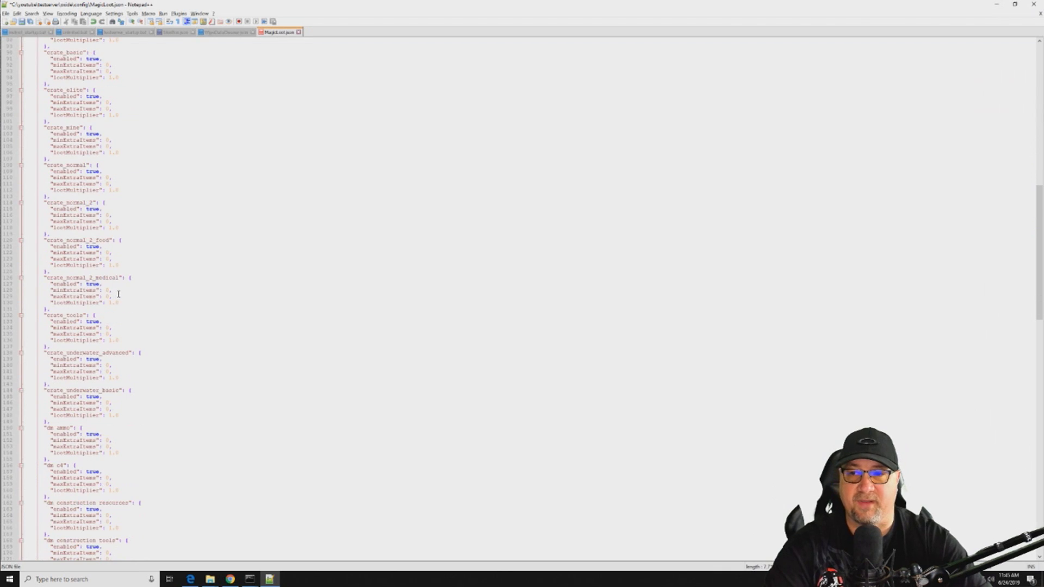
{"action": "scroll", "coordinate": [118, 296], "scroll_direction": "down", "scroll_amount": 20}
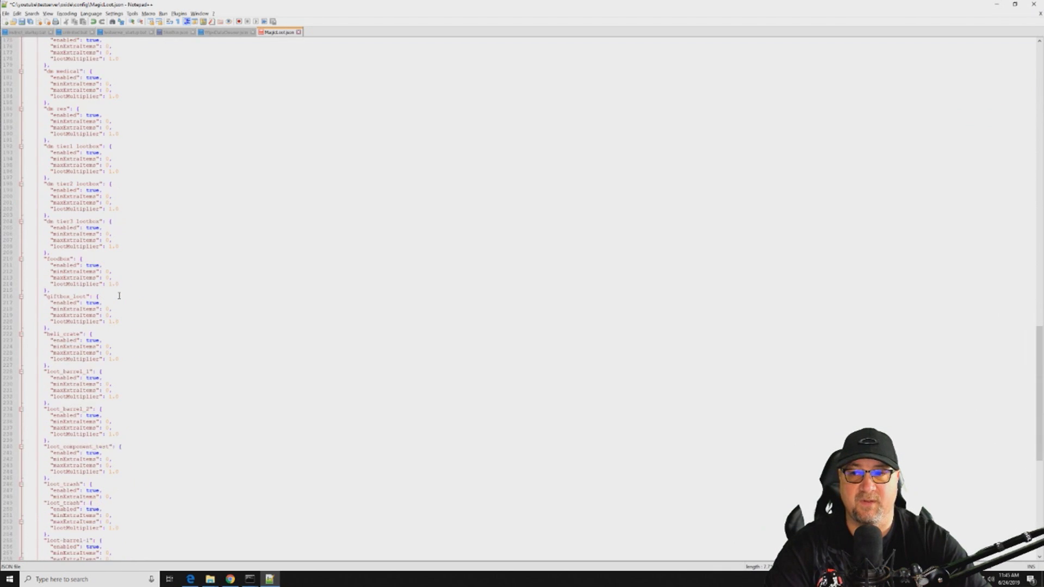
{"action": "scroll", "coordinate": [119, 295], "scroll_direction": "down", "scroll_amount": 13}
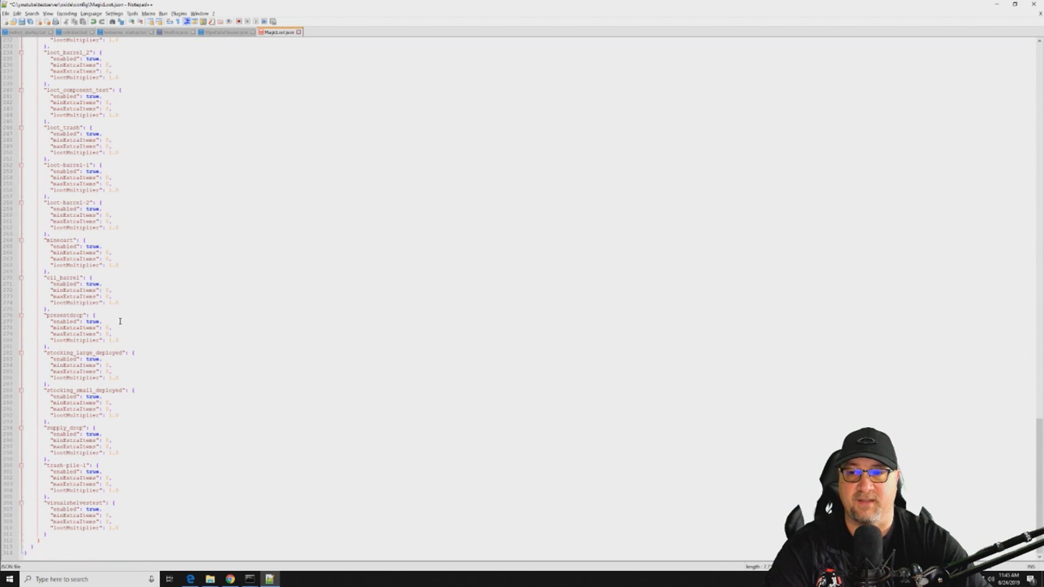
{"action": "scroll", "coordinate": [138, 326], "scroll_direction": "up", "scroll_amount": 8}
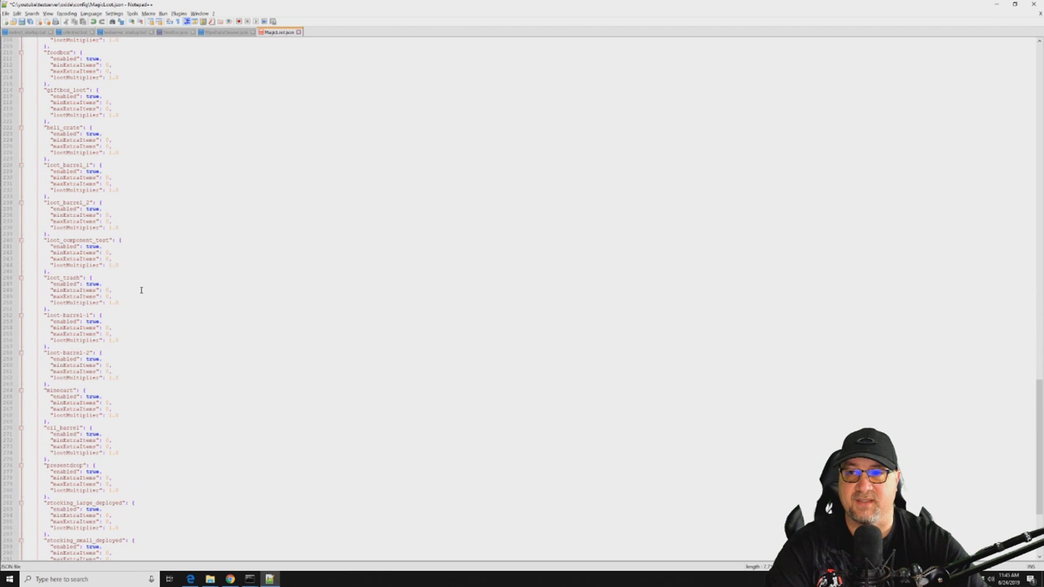